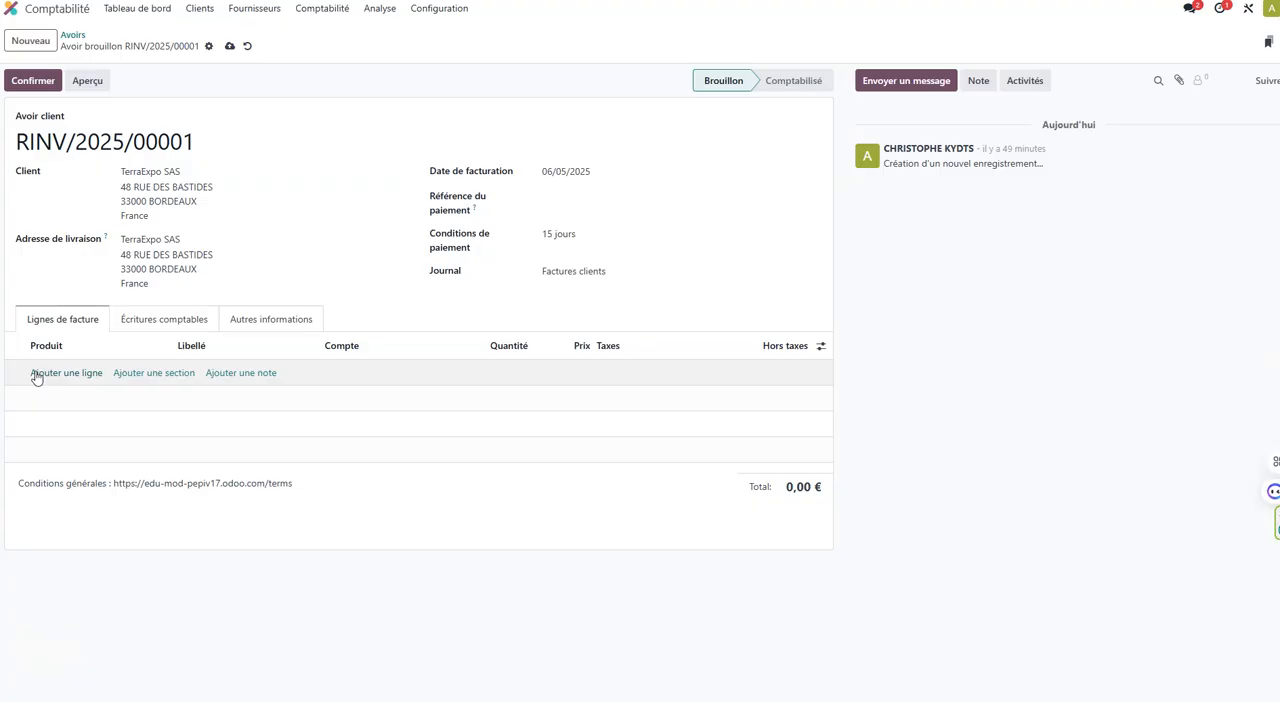
Add a credit note line for the product [SACTOILEBIO] Sac en toile bio with a quantity of 20.
click(36, 374)
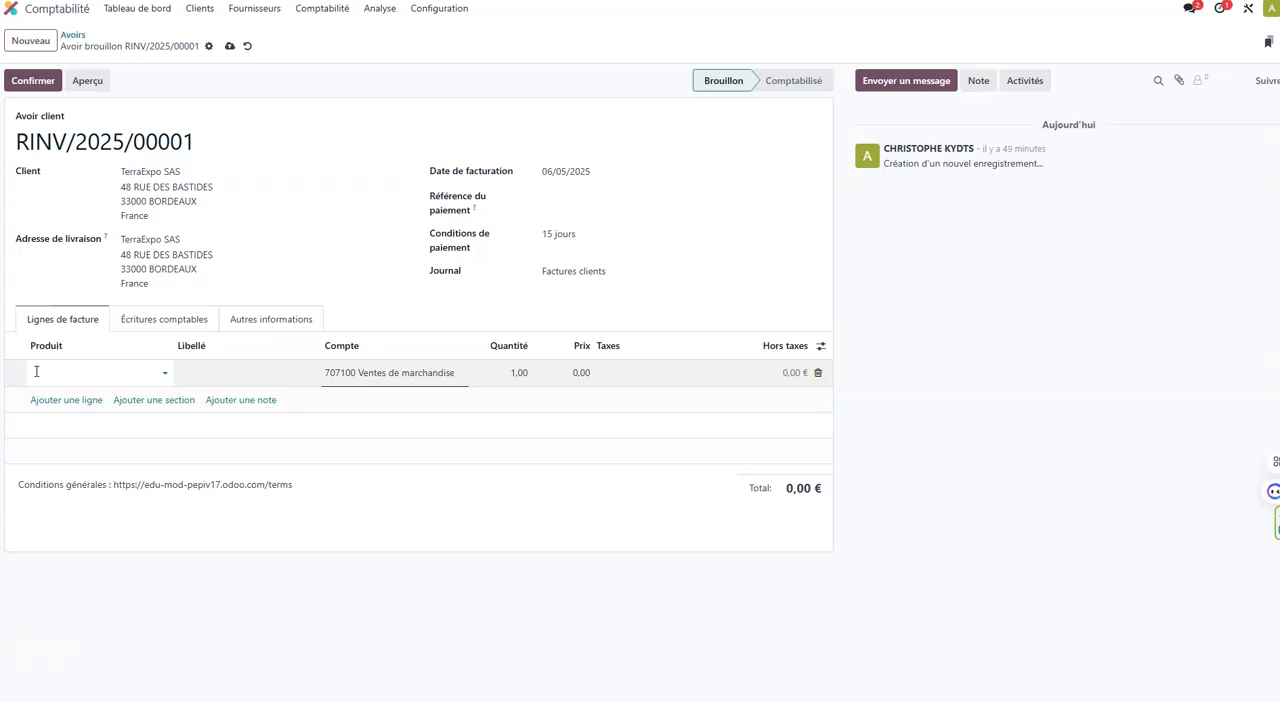
text(SA)
click(100, 393)
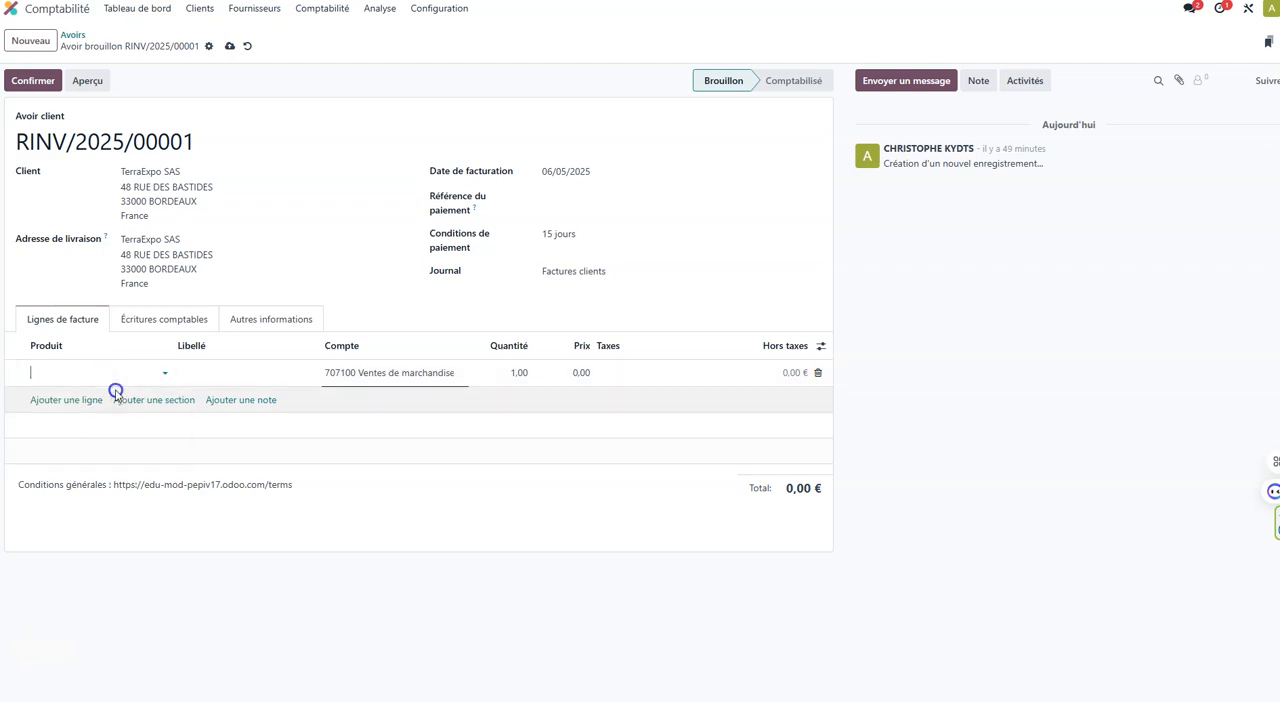
click(517, 374)
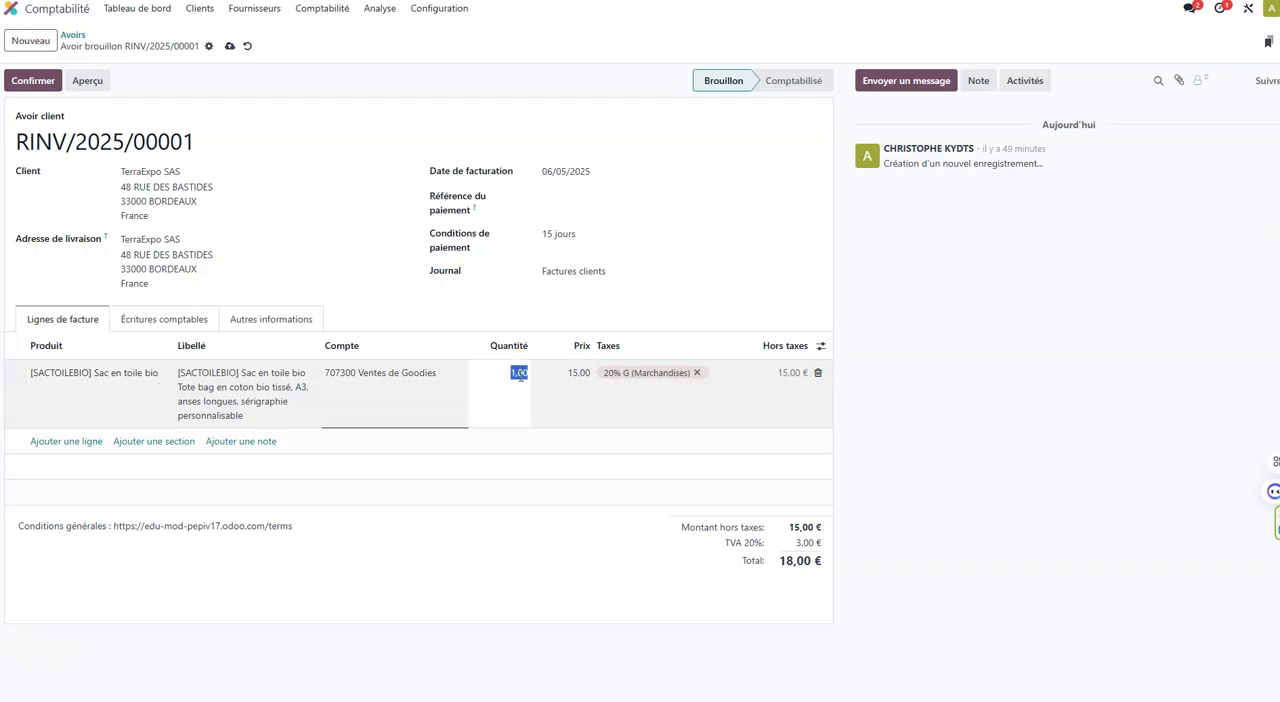
text(20)
Show the discount column (Rem.%) in the credit note's lines.
click(580, 372)
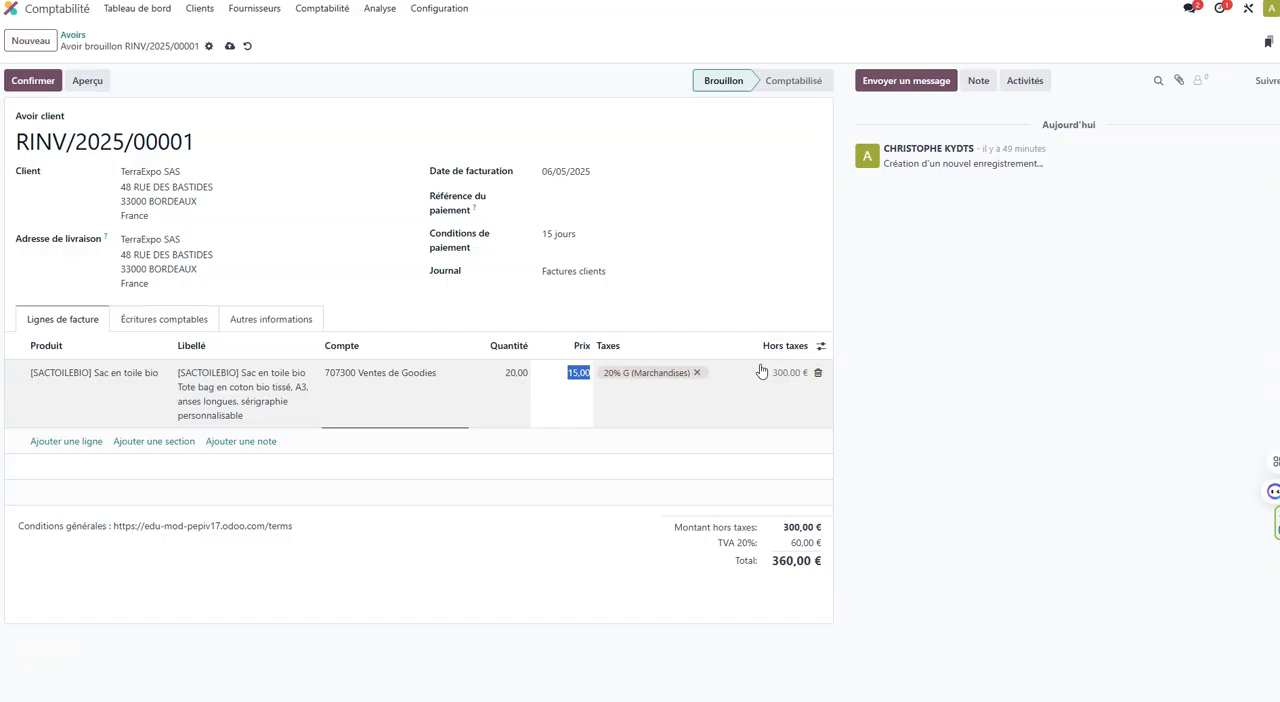
click(849, 334)
click(820, 345)
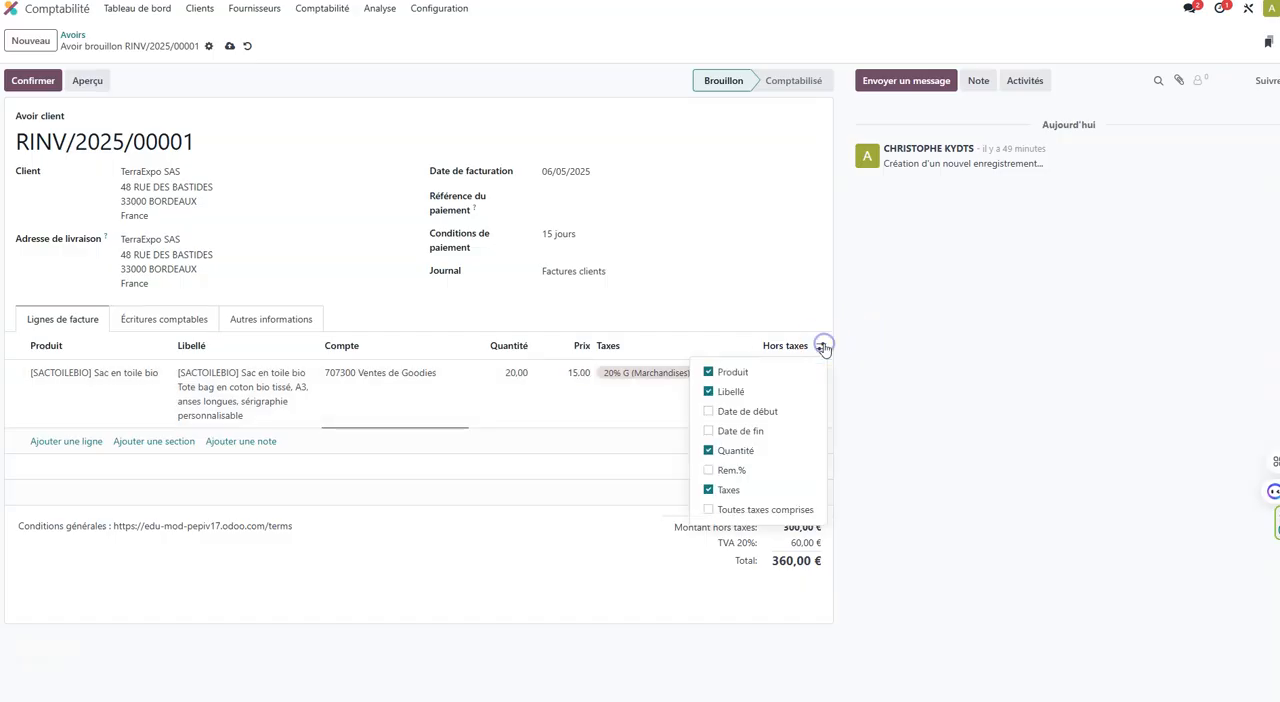
click(709, 470)
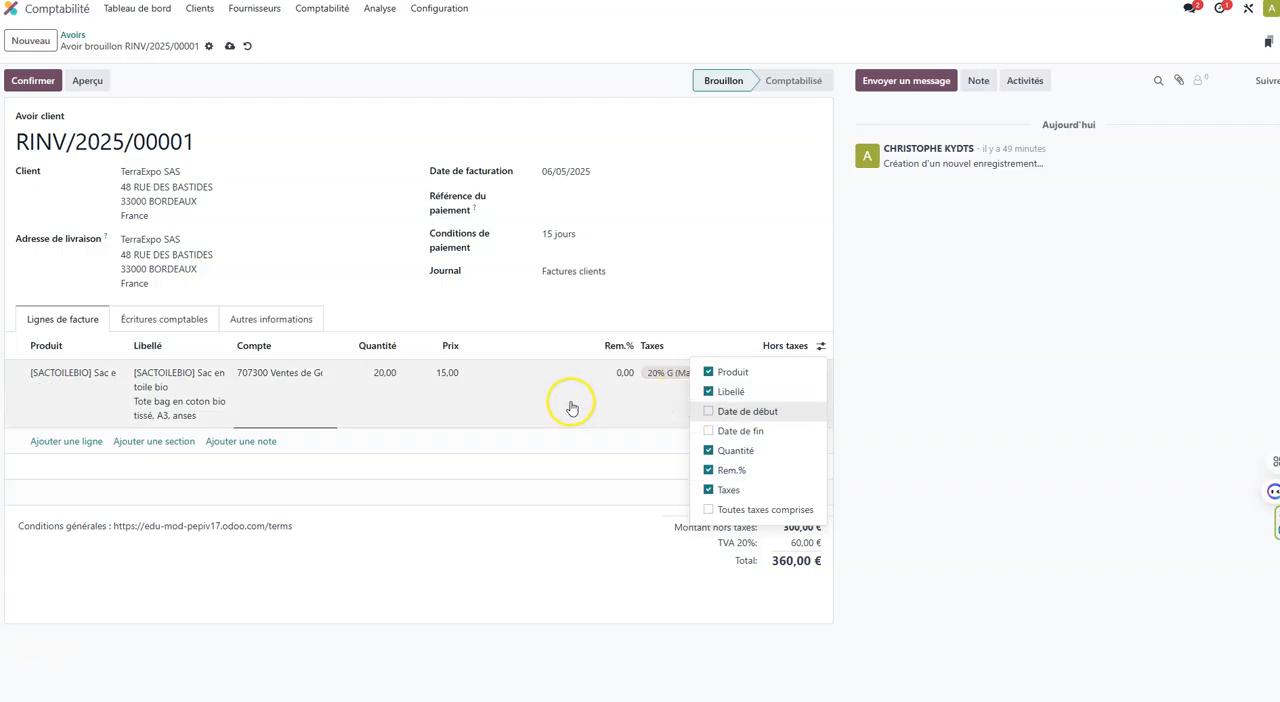
Set the discount on the Sac en toile bio line to 10%.
click(624, 378)
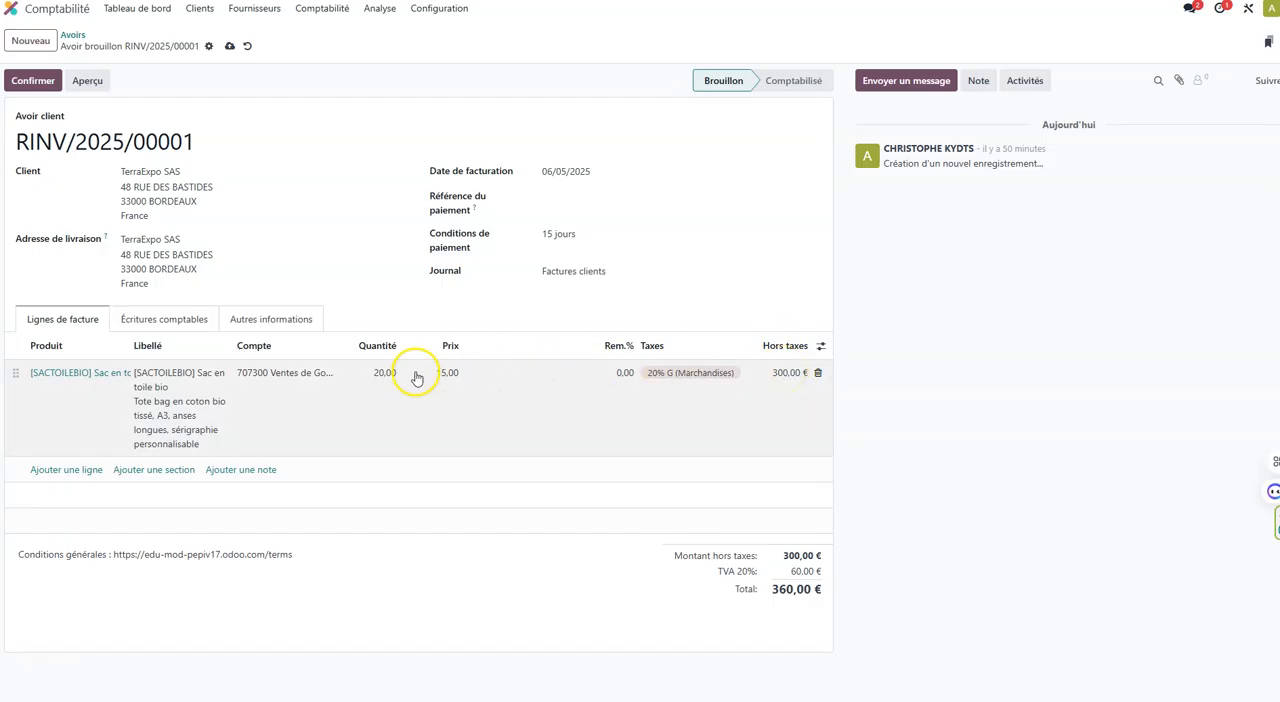
click(620, 372)
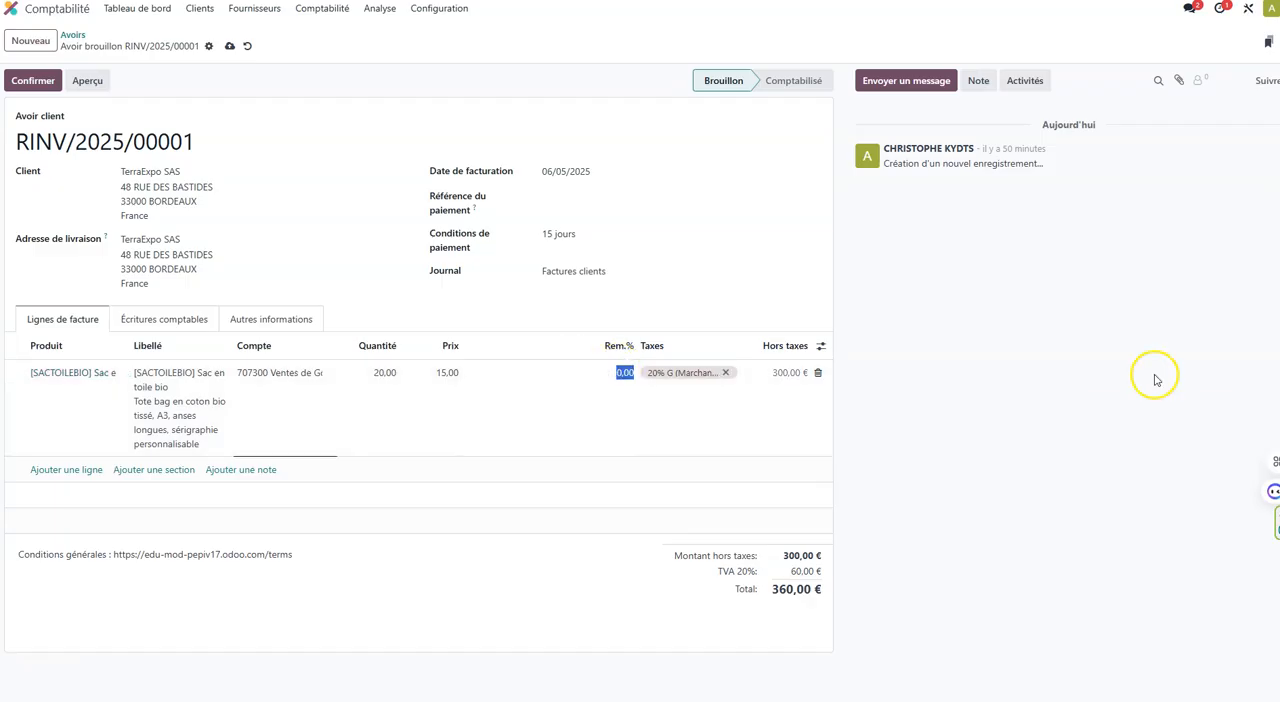
text(10)
key(Return)
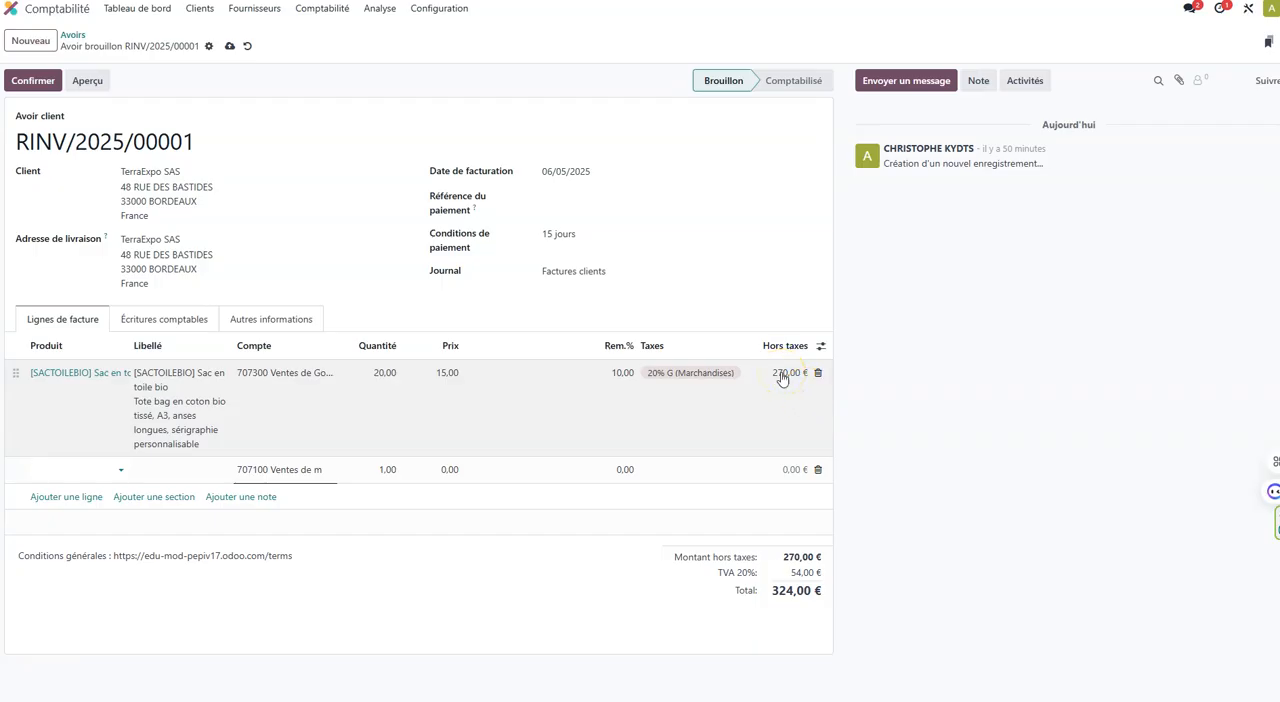
Set the discount on the Sac en toile bio line to 90%.
click(620, 372)
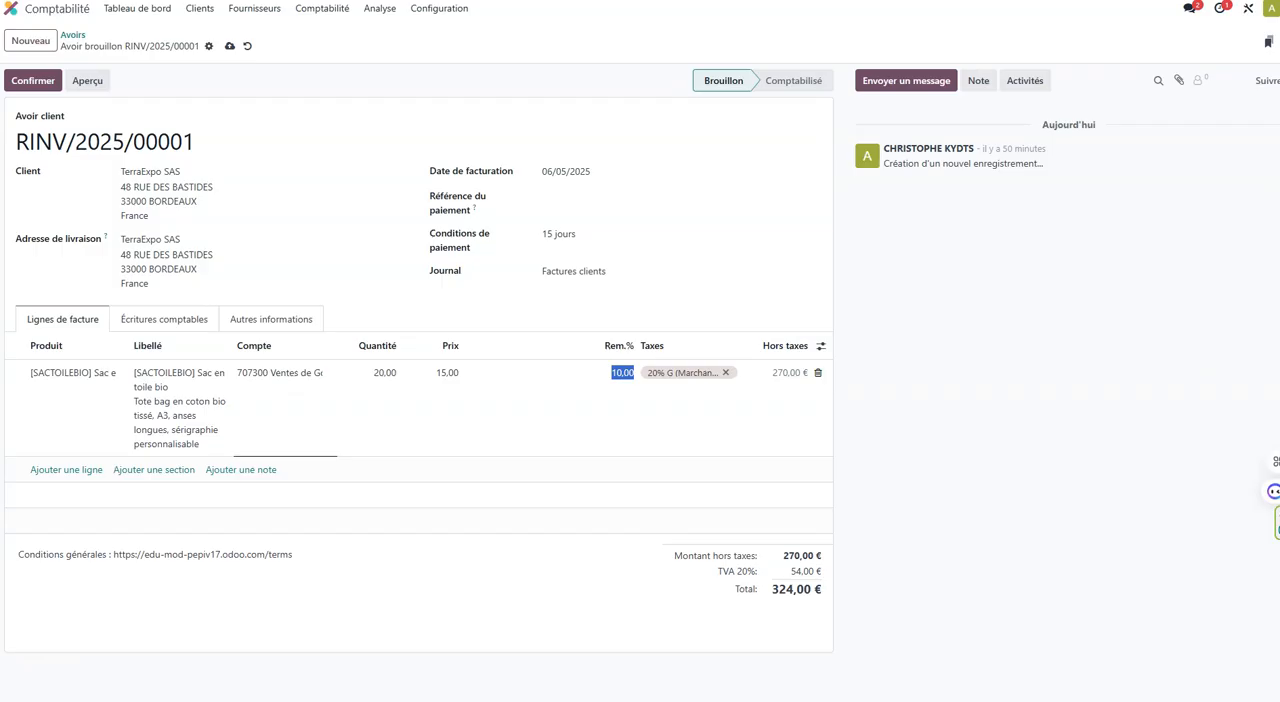
text(90)
key(Return)
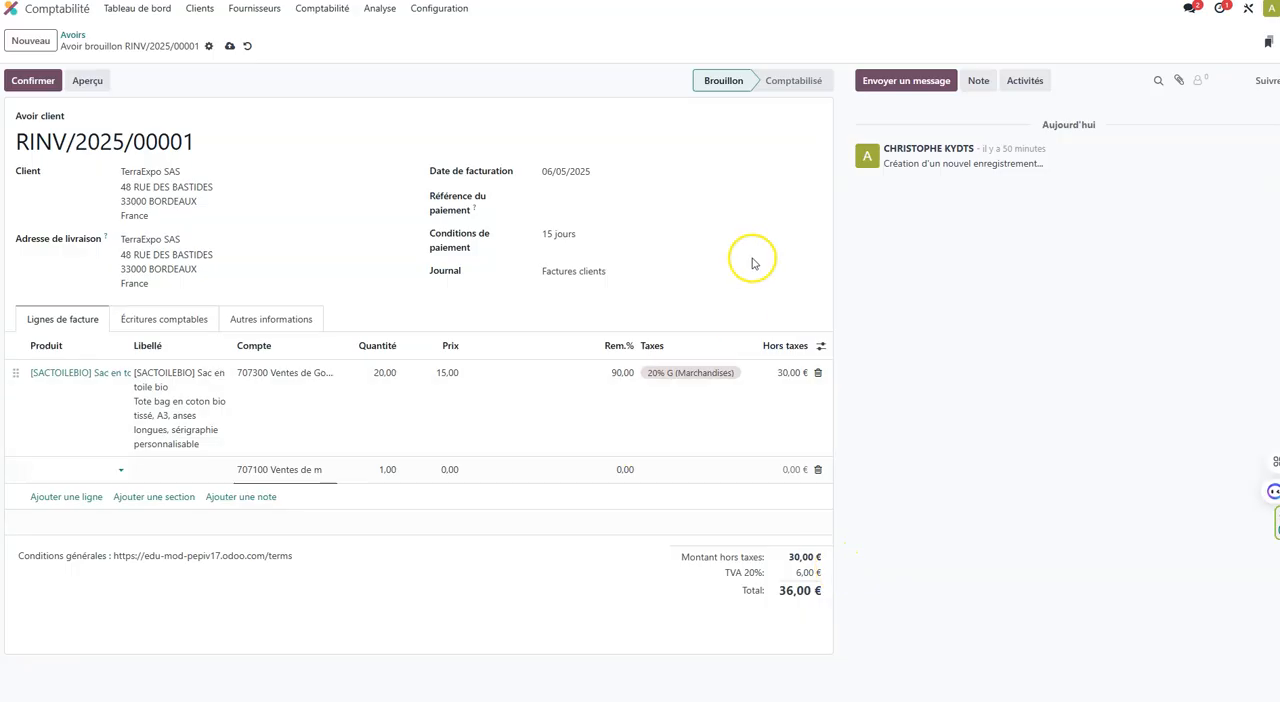
Delete the empty 707100 Ventes de marchandises entry from the accounting entries and confirm the credit note.
click(181, 318)
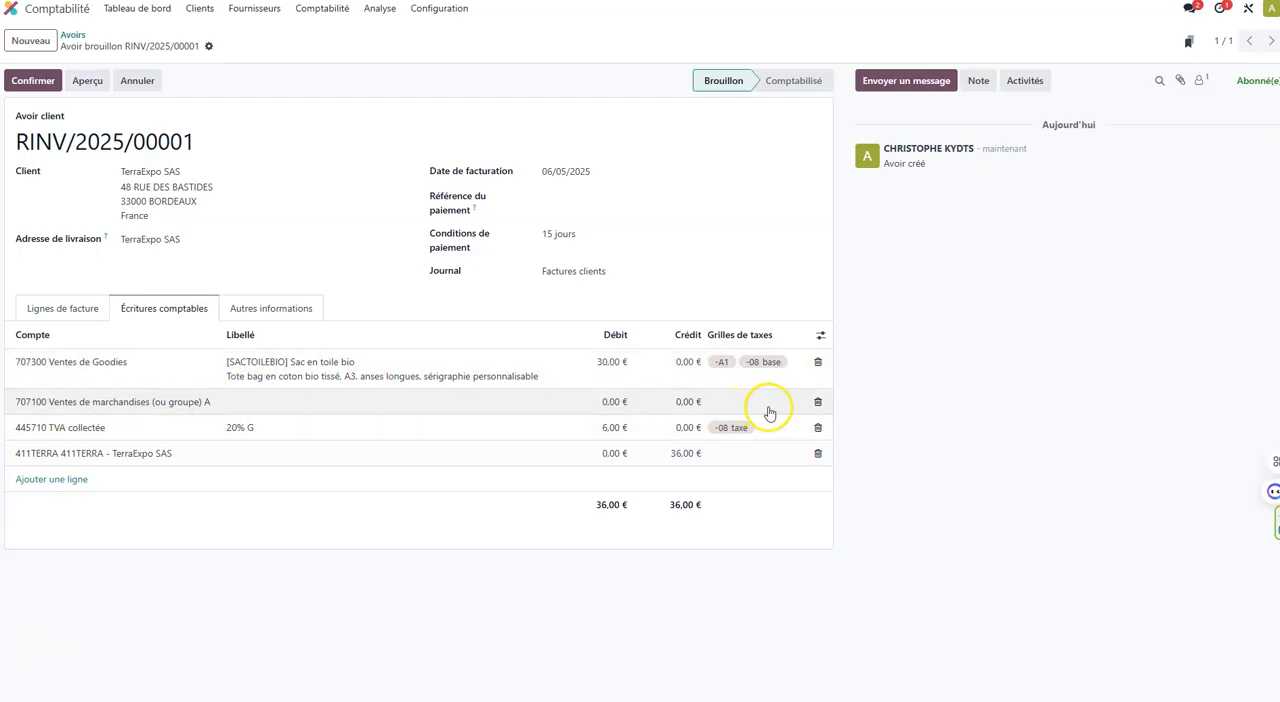
click(818, 401)
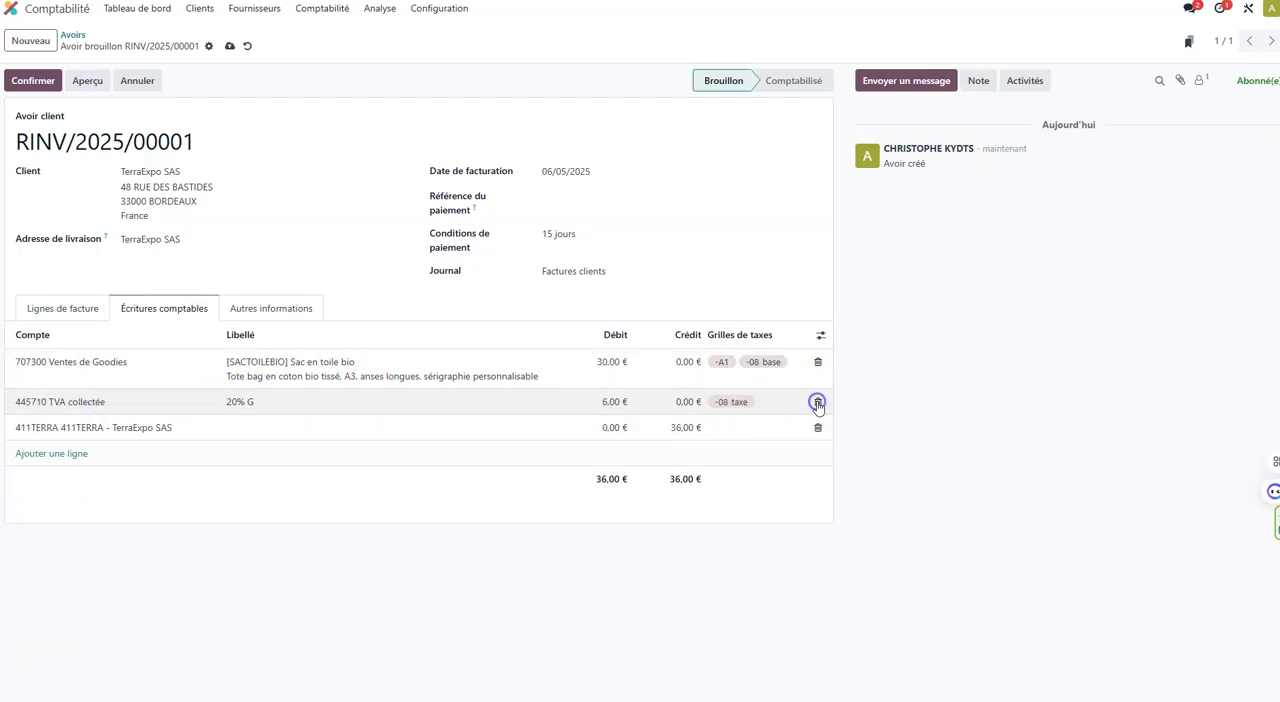
click(68, 312)
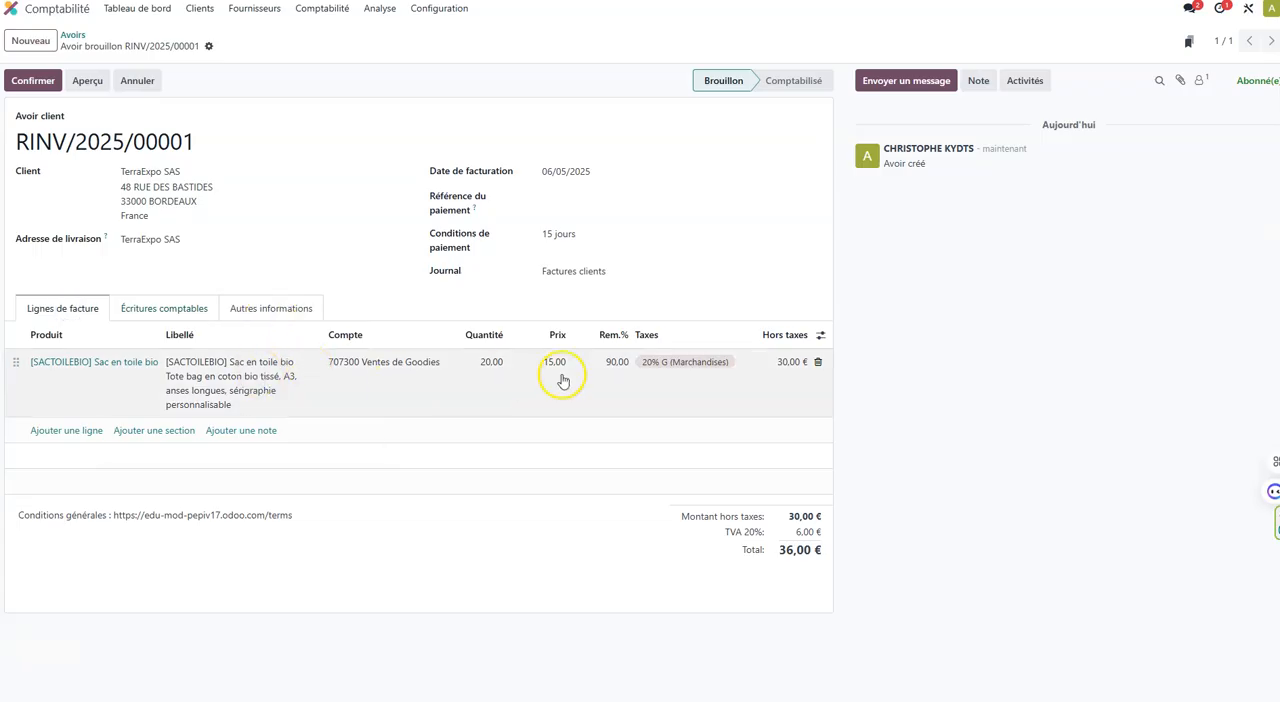
click(40, 81)
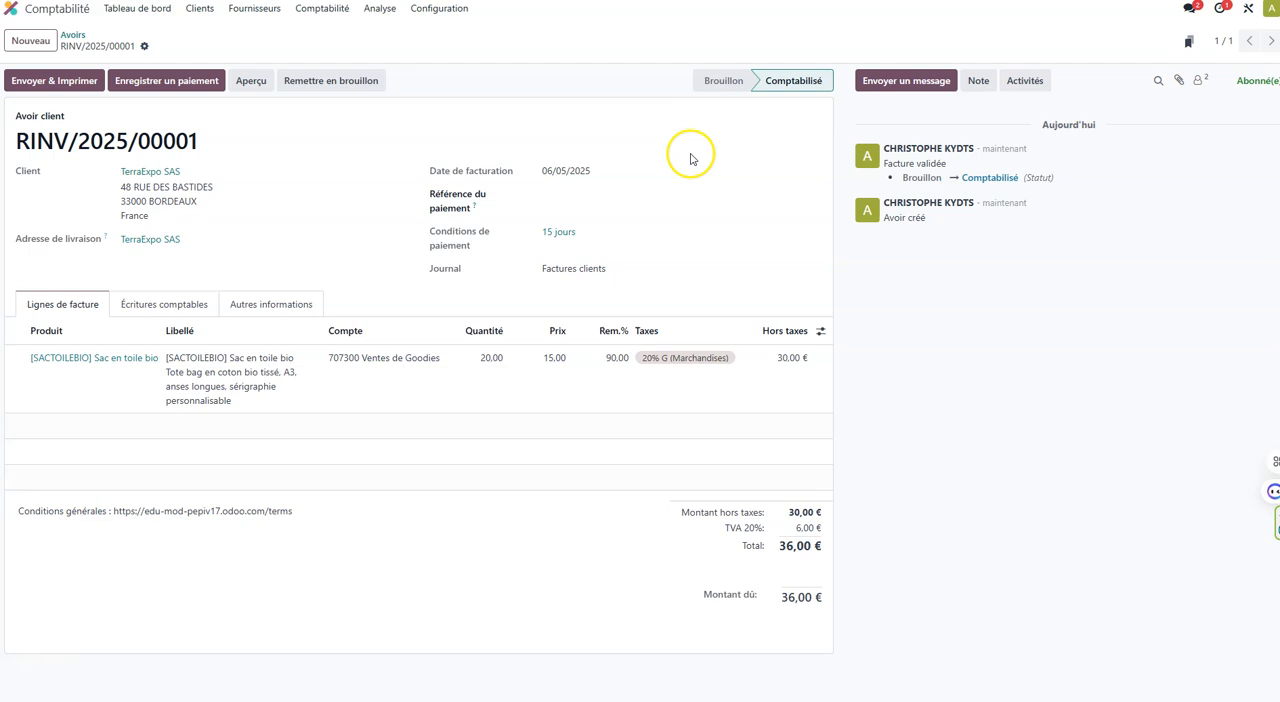
Print the credit note with the Factures clients report and save the PDF as "MISSION 4 - AVOIR TERRAEXPO" in the activité ODOO folder.
click(144, 47)
mouse_move(180, 71)
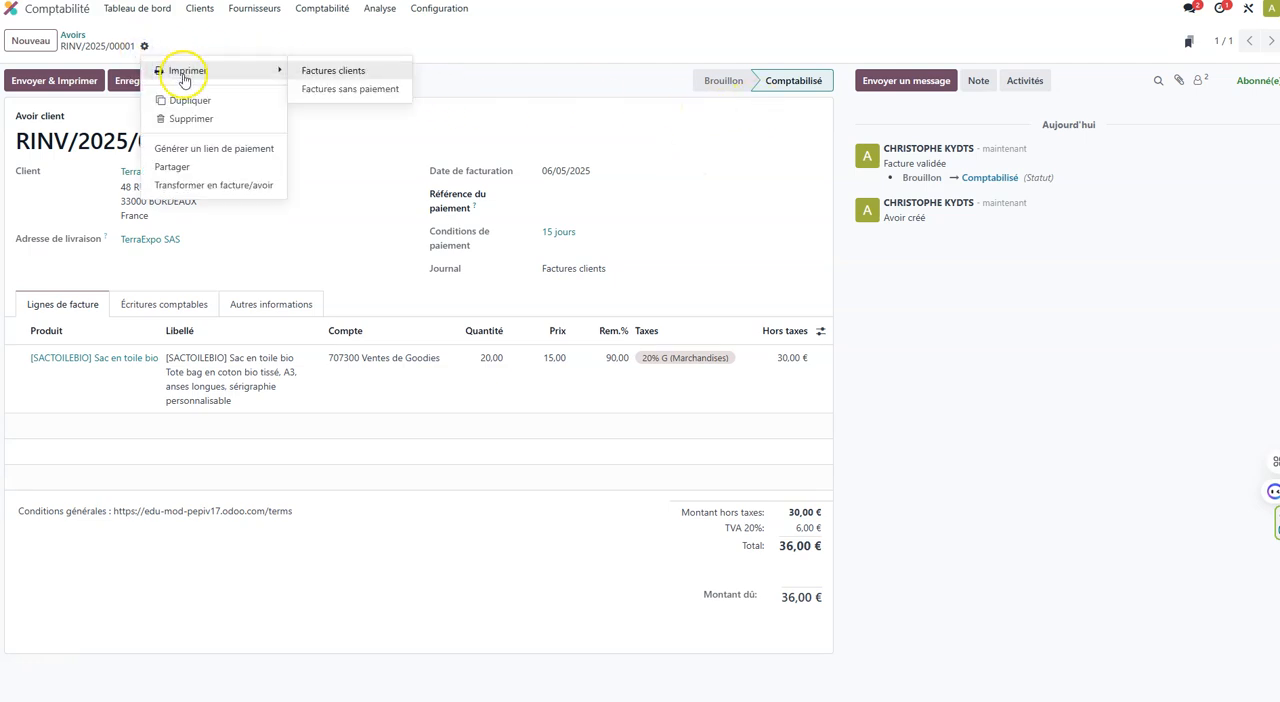
click(337, 71)
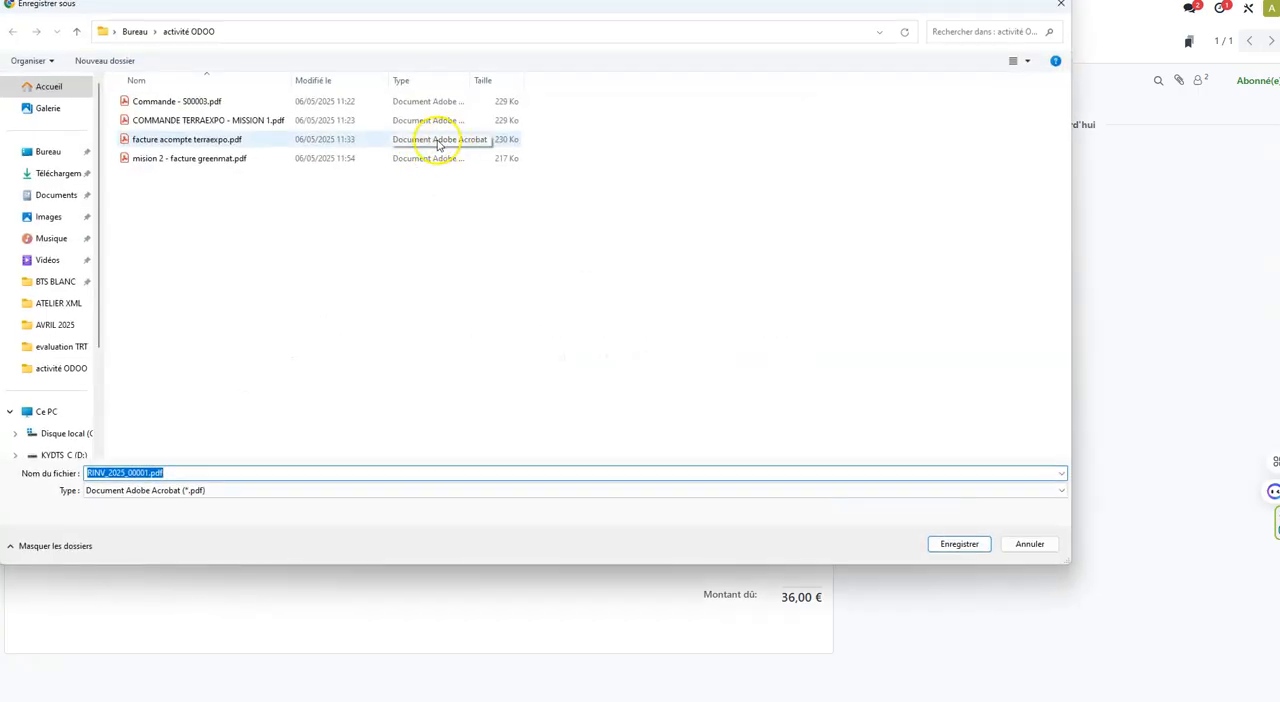
text(Mi)
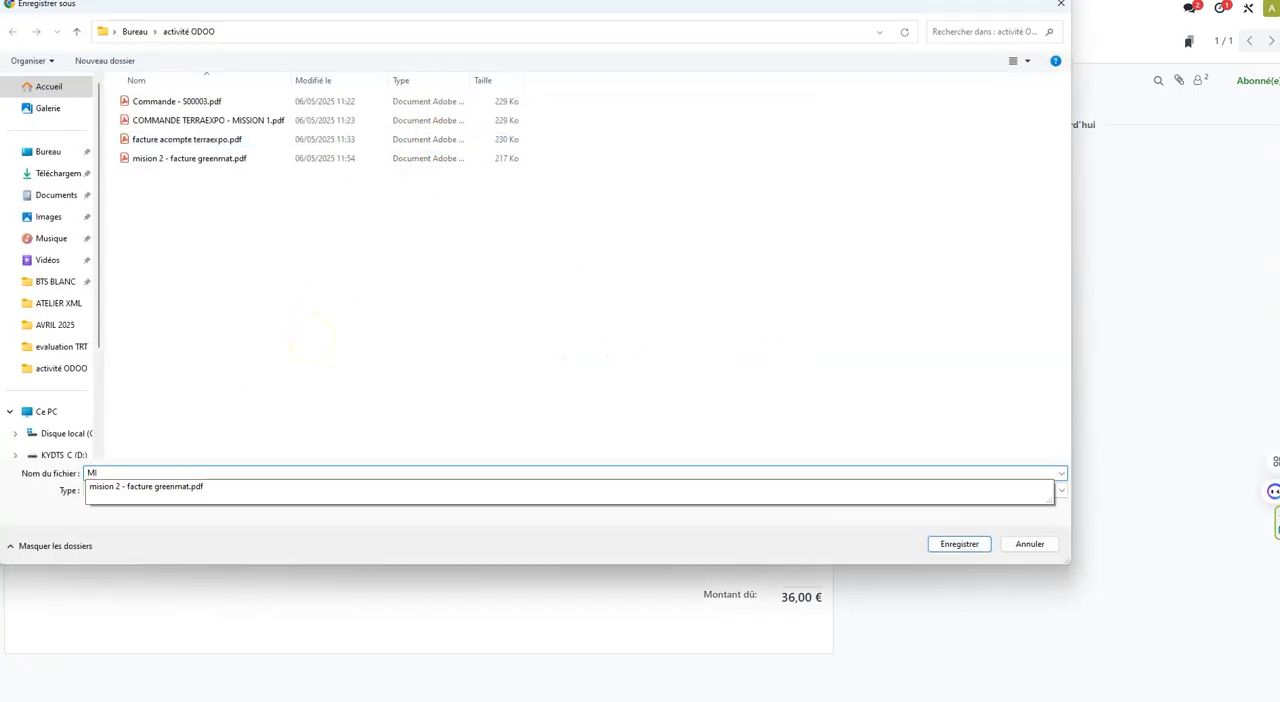
text(SSION)
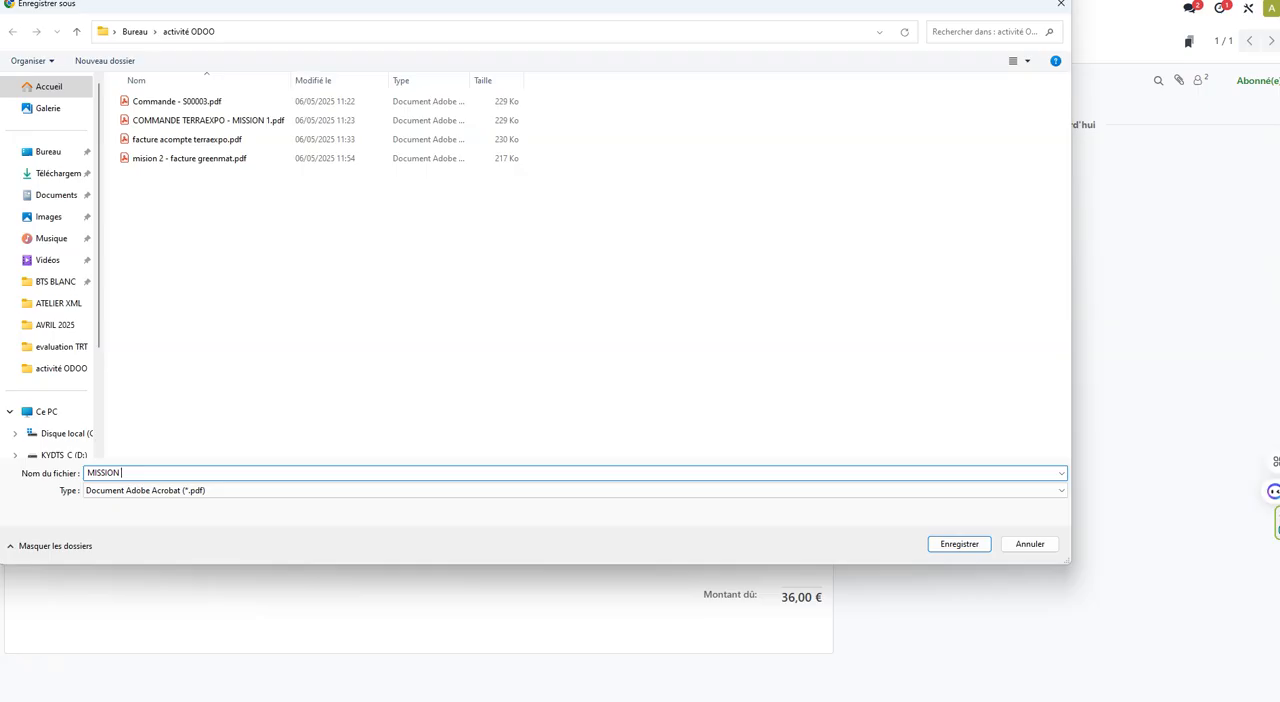
text( 4 - AVOIR TERRAEXPO)
key(Return)
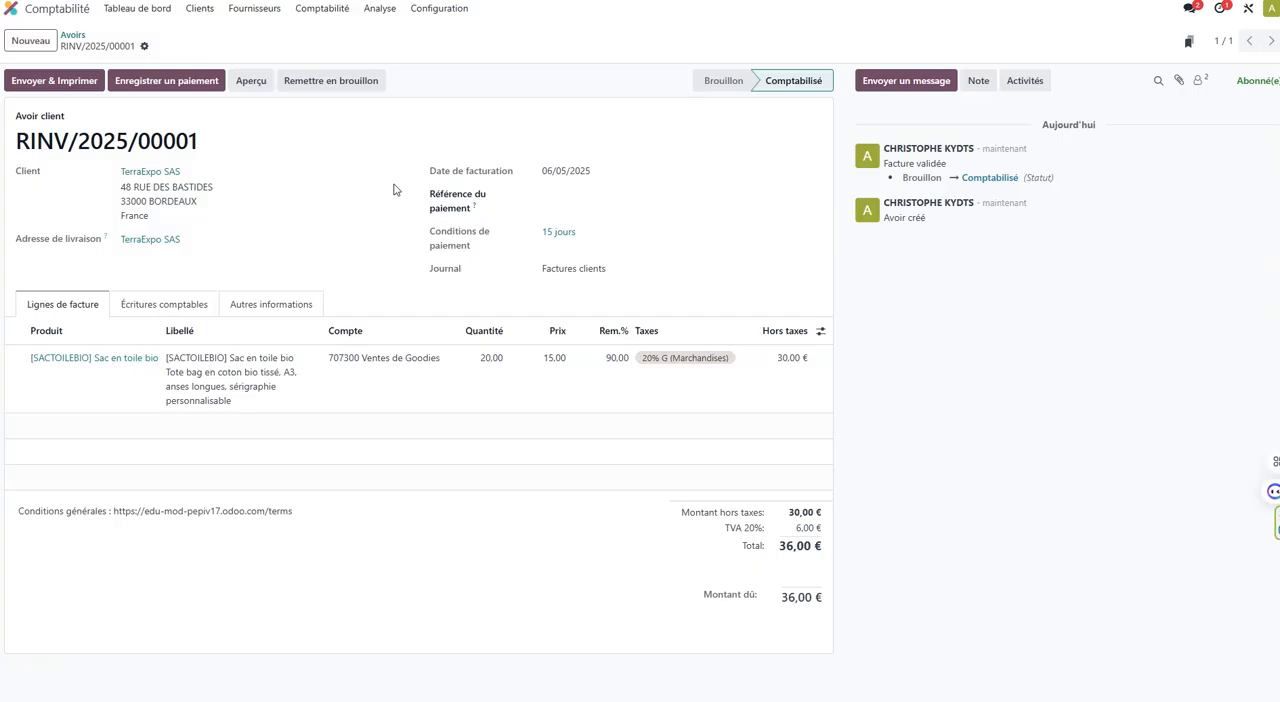
Open the full e-mail composer for a message about the credit note and enter its message body.
click(943, 84)
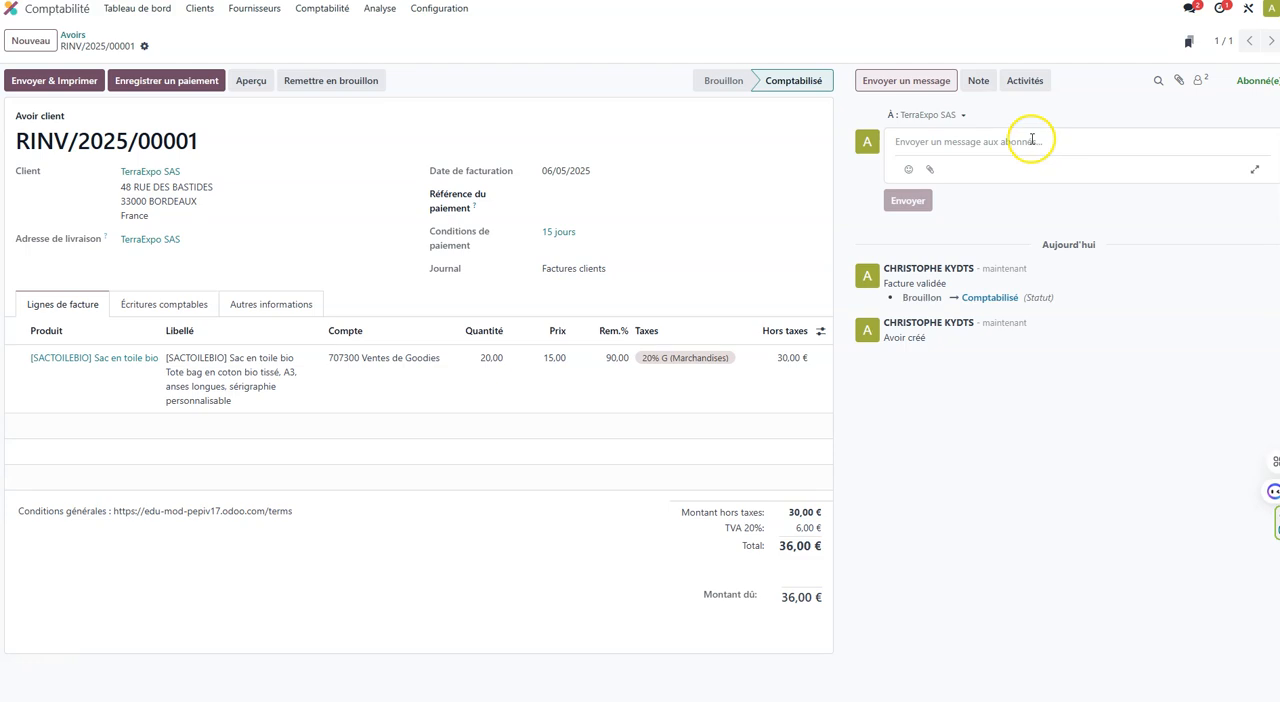
click(1255, 171)
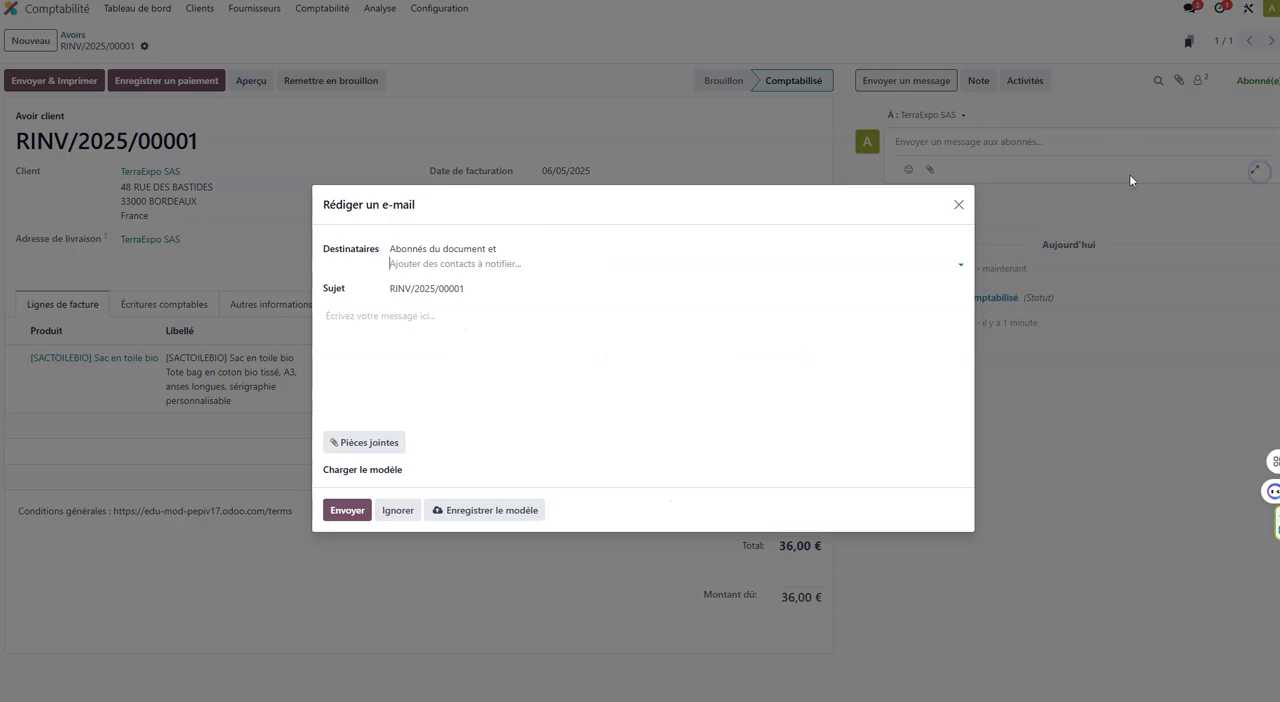
click(480, 263)
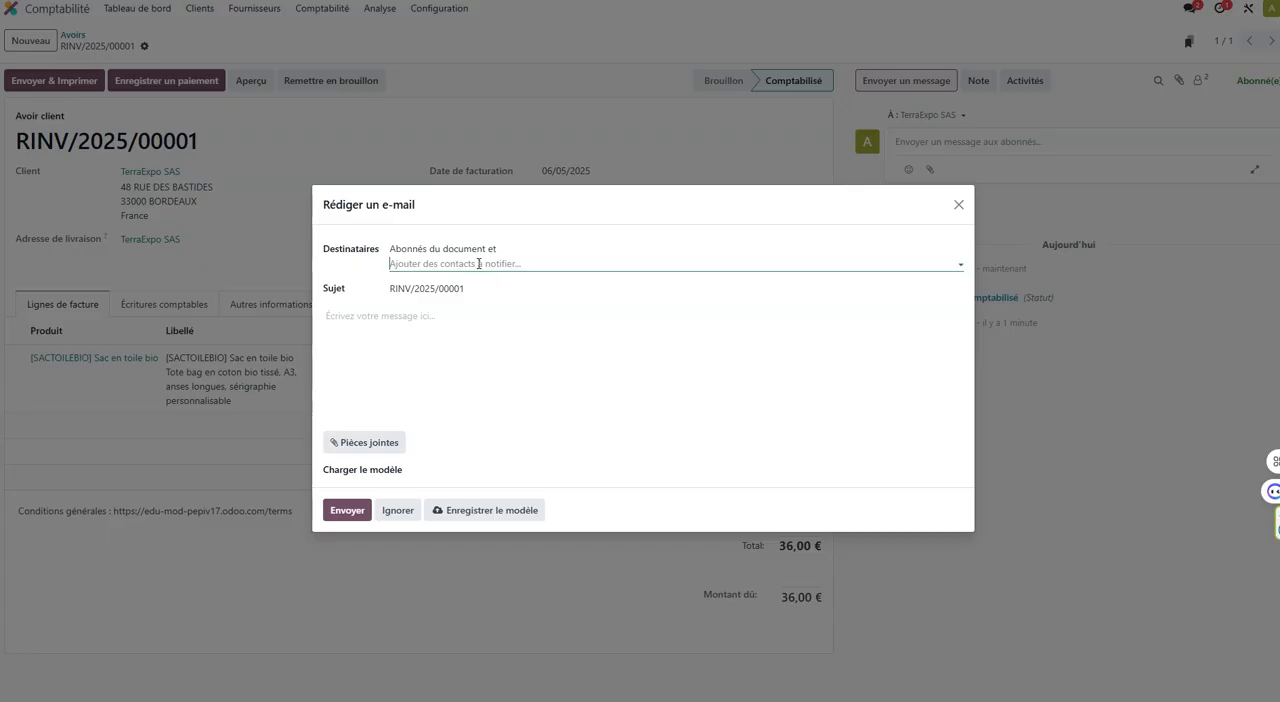
click(382, 316)
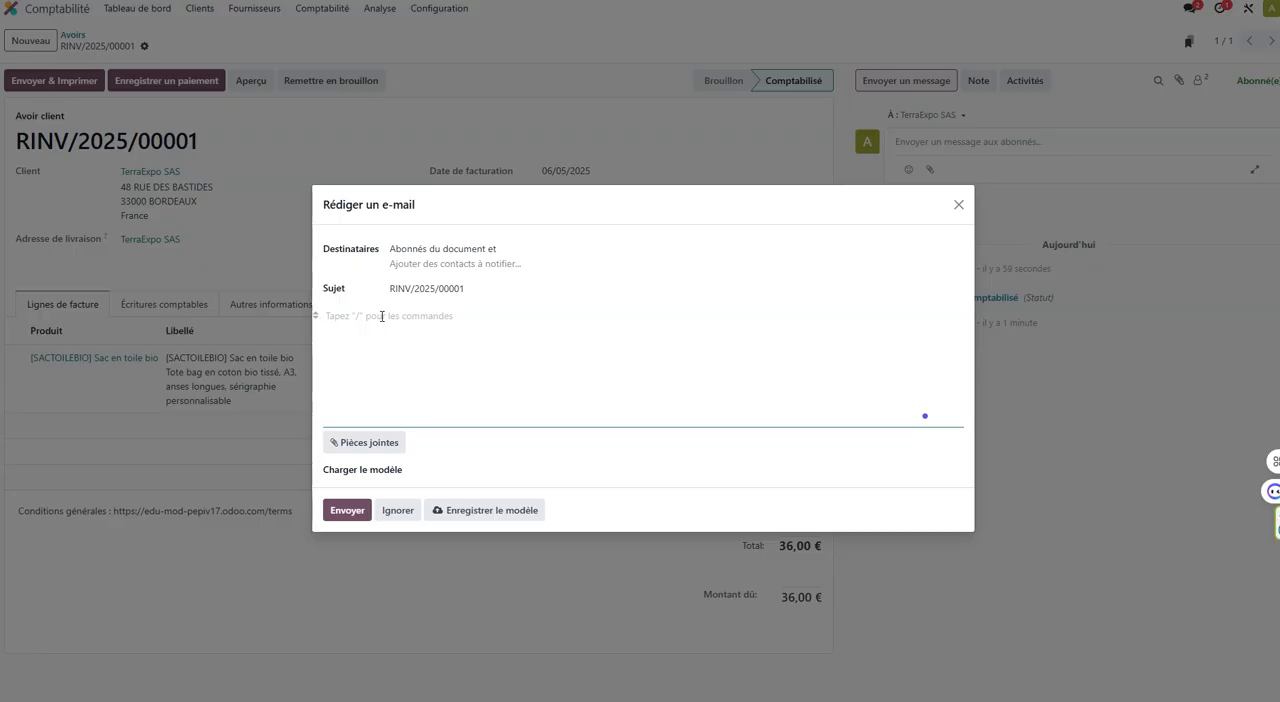
Insert the ChatGPT text generator in the e-mail body through the editor's commands.
click(366, 320)
text(/)
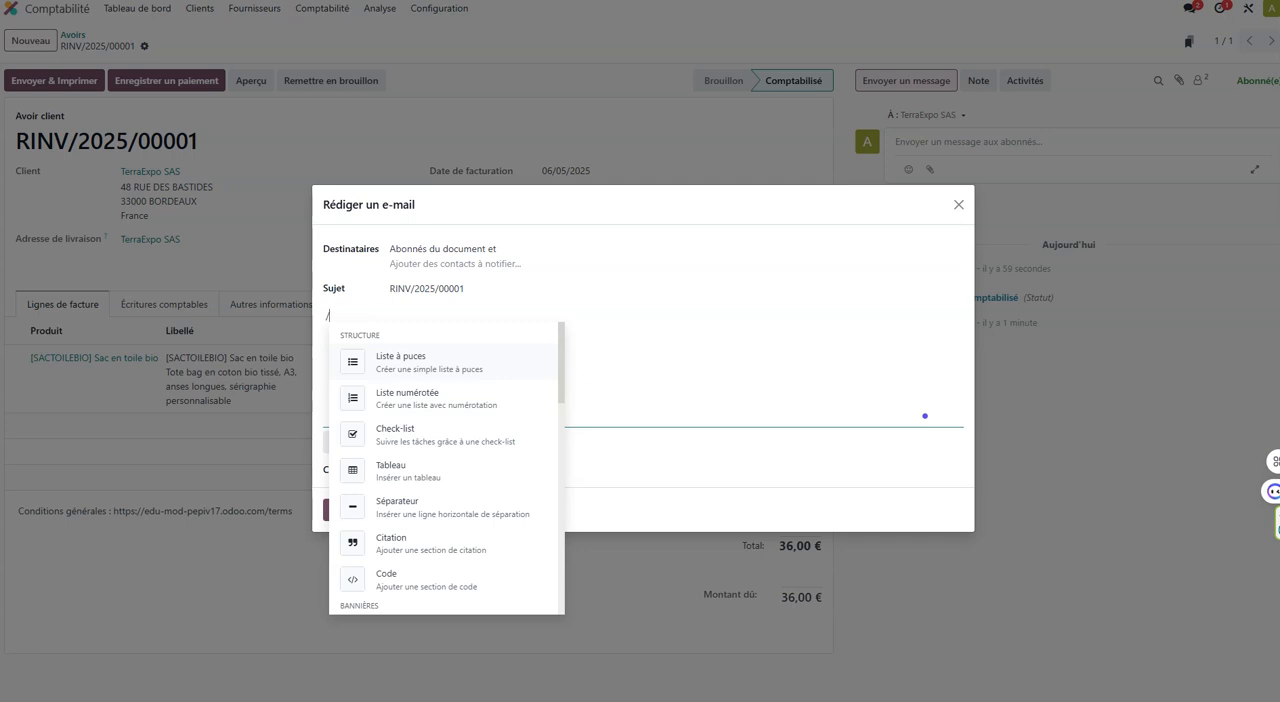
scroll(470, 380, down, 10)
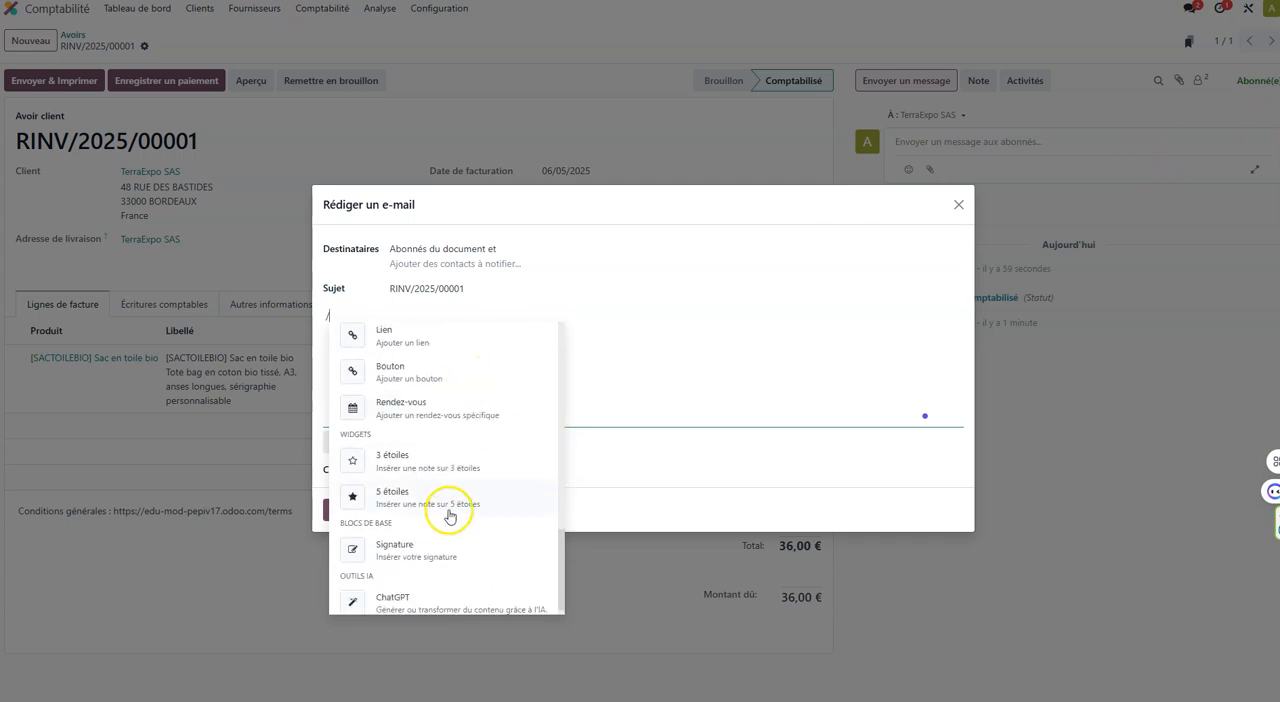
click(427, 592)
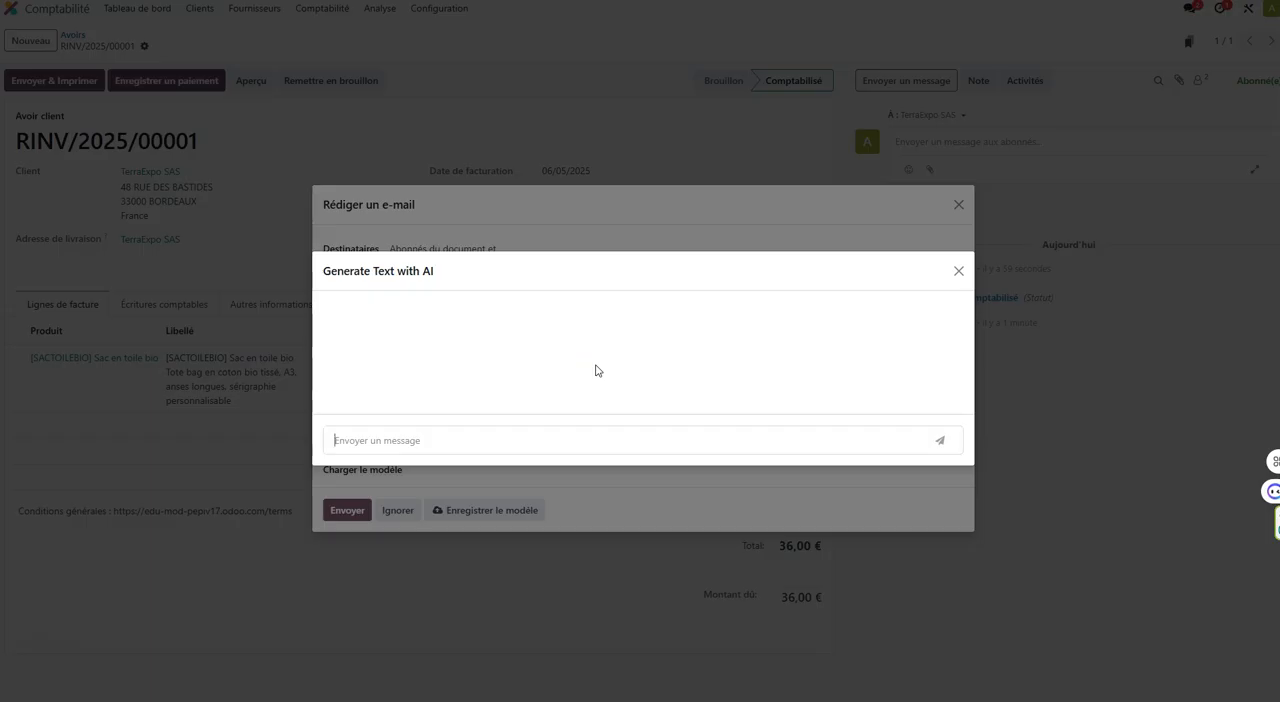
Start the AI prompt with "Répondre au client TerraExpo concernant le litige portant sur 20 sacs bio toile".
text(Ré)
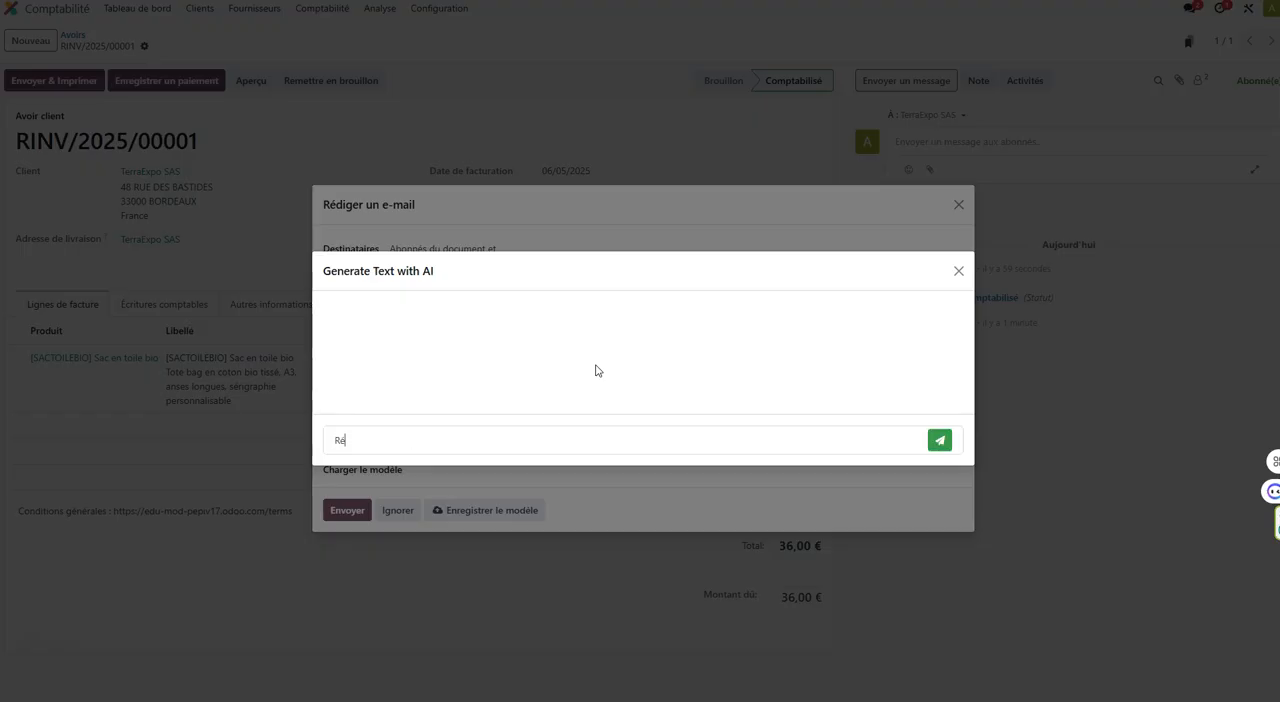
text(pondre au client TerraExpo concerna)
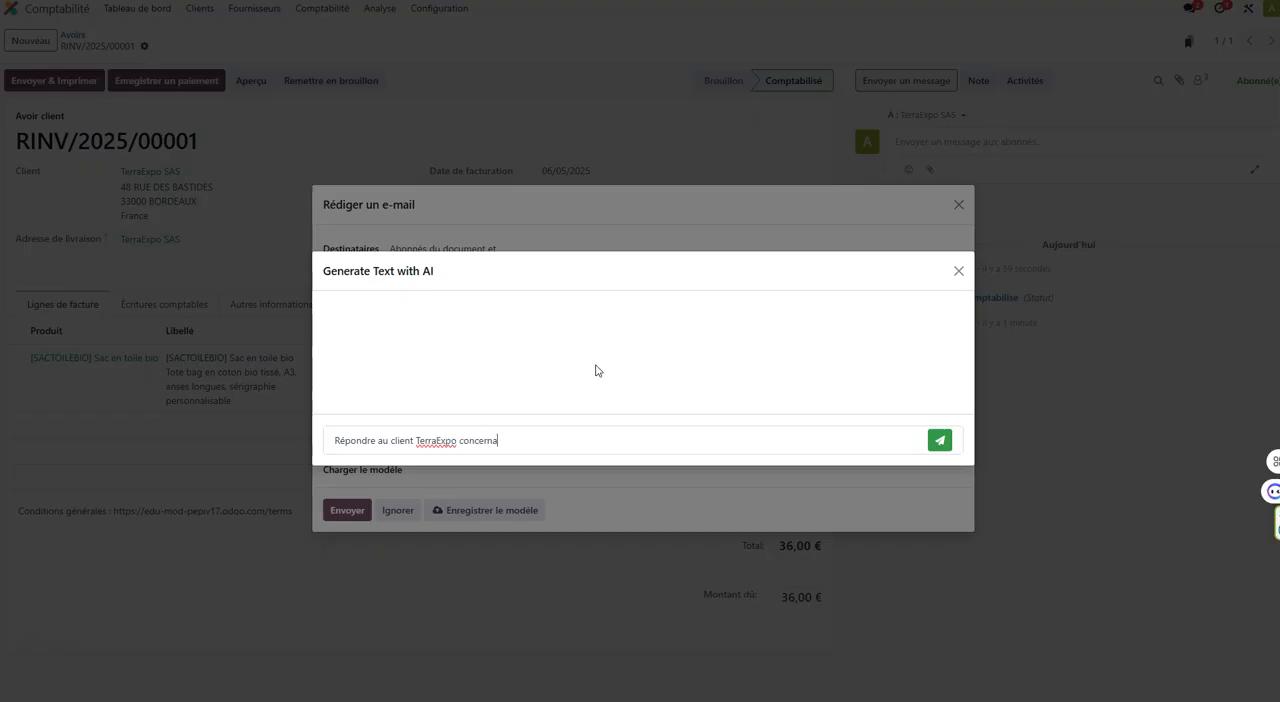
text(nt le litige portant sur)
text(20 sacs bio toile)
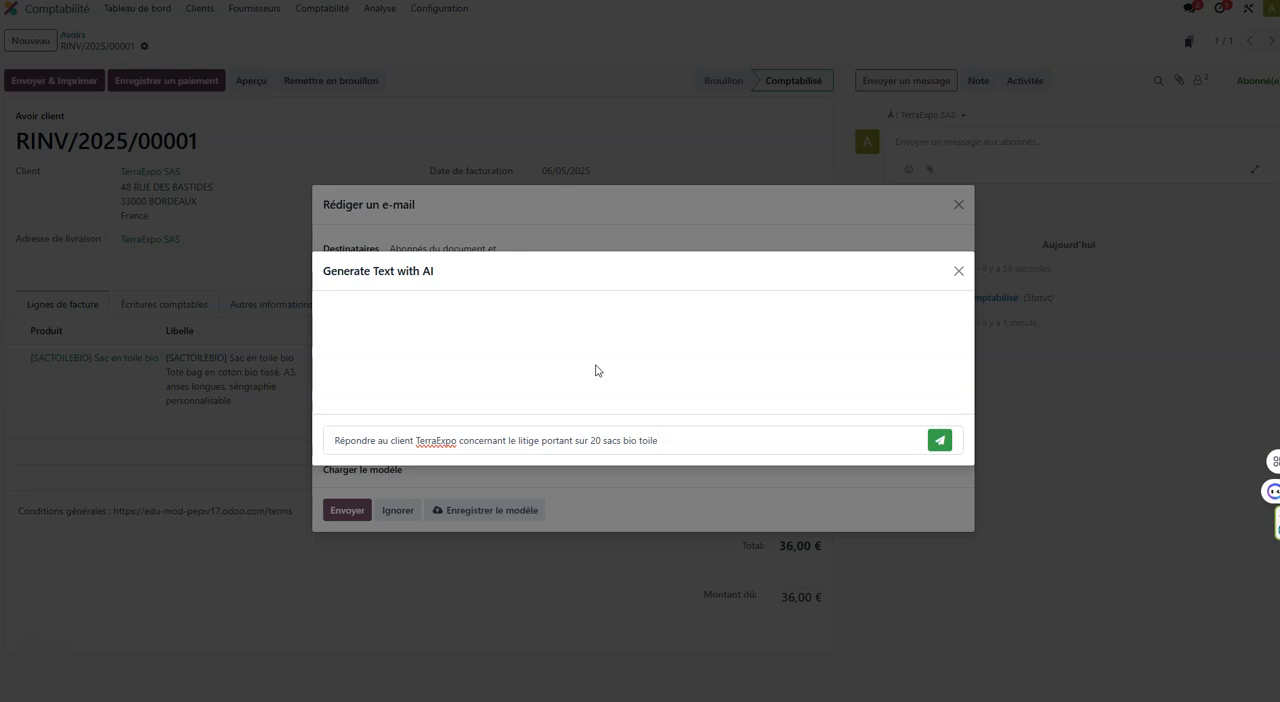
Add to the AI prompt "Nous accordons une remise de 10% soit 30 euros HT (voir le document joint)".
text(. Nous accordons)
key(BackSpace)
key(BackSpace)
key(BackSpace)
text(dons une remise de 10%)
key(BackSpace)
key(BackSpace)
text(0% soit 3)
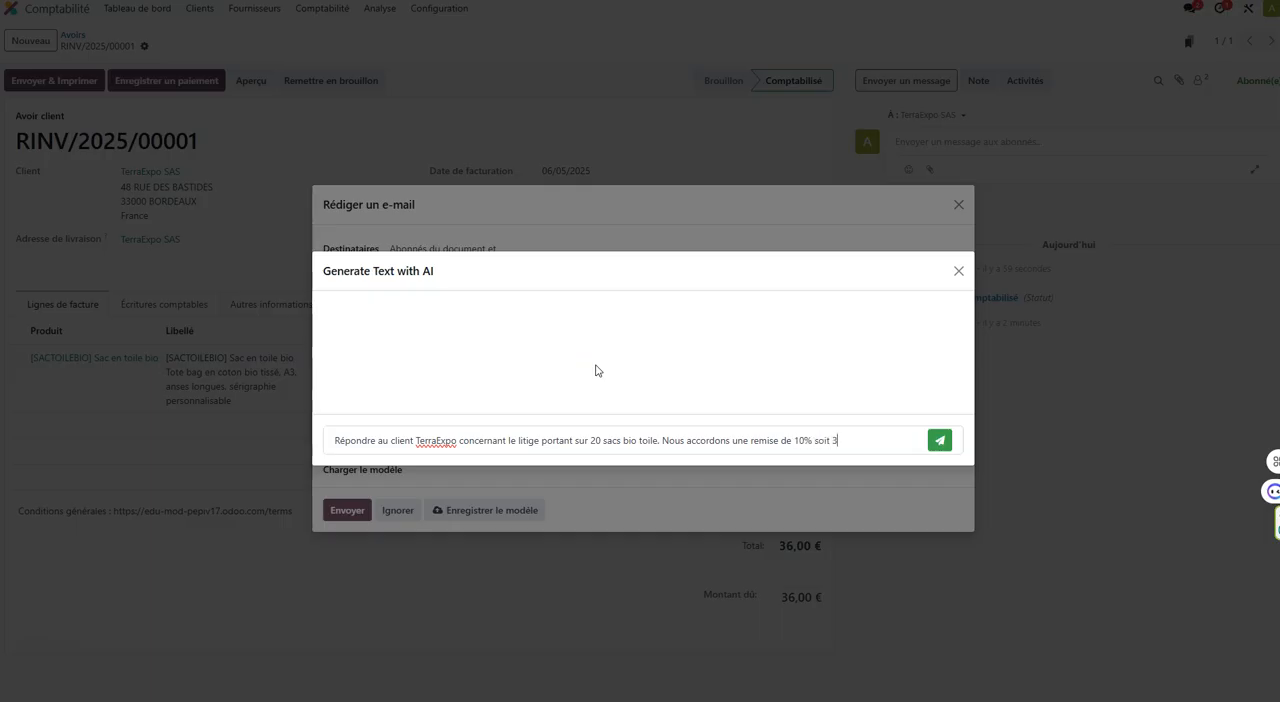
text(0 euros)
text( HT)
text( (voir)
text( le document )
text(joint)
text(). Préciez)
text(ez)
text( le numér)
text(o de commande)
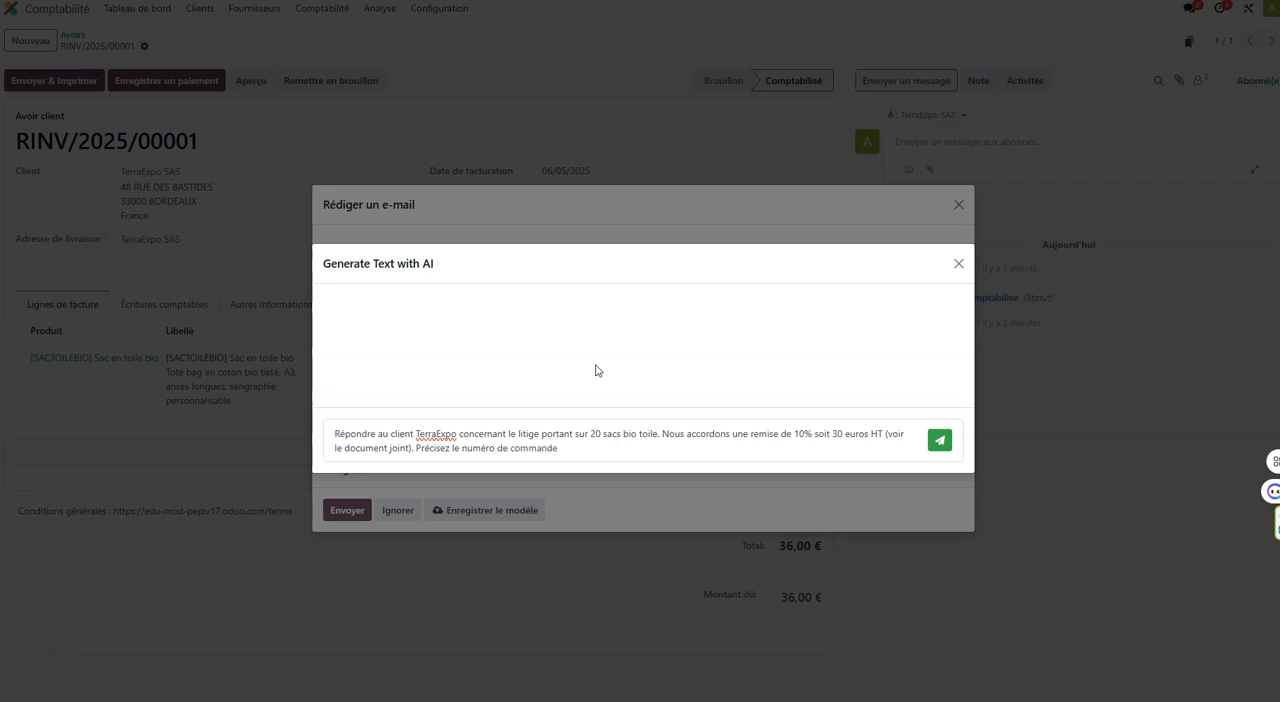
text( du client (CM2025-032)
Extend the AI prompt to request stating the client's order number and "valider la recevabilité de la réclamation (photo jointe)".
text() et valider la receval)
text(ilité de la réclamation)
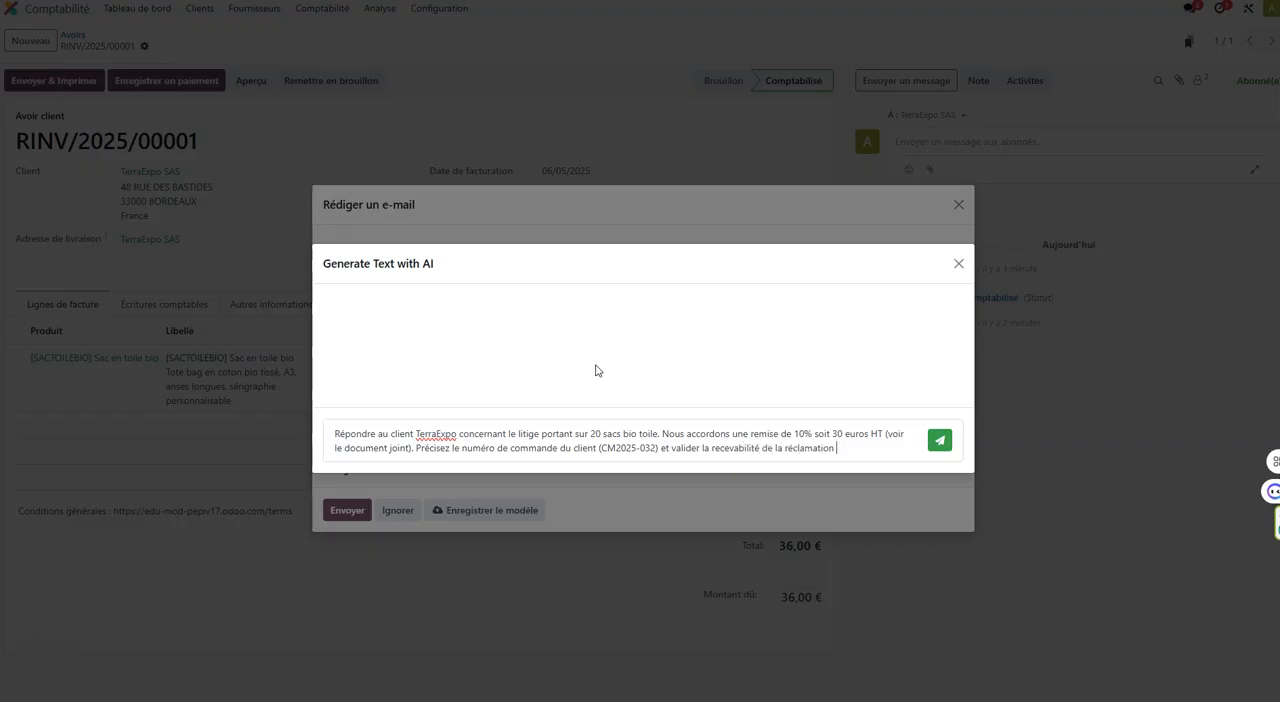
text( (photo jointe). Utilsere)
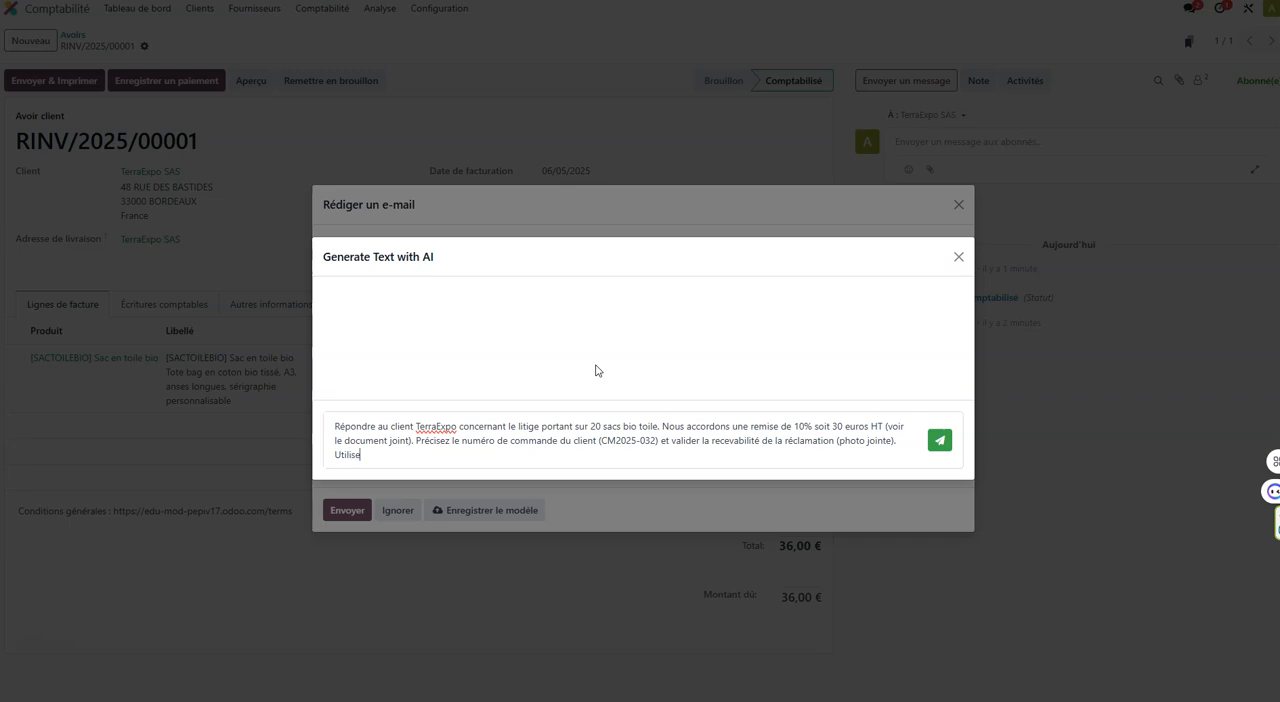
text(r un ton commercial cordial. remercier d)
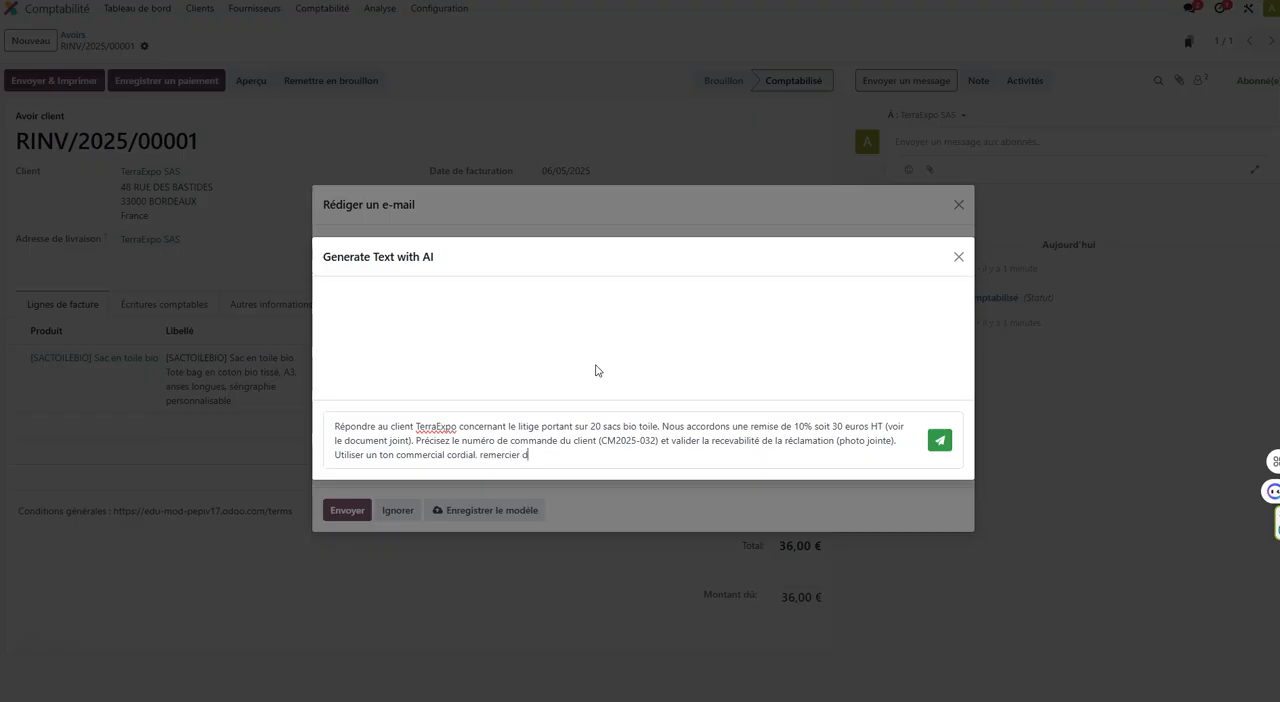
Continue the AI prompt with "remercier de la confiance du client et de la prise de sa réclamation".
text(e la vonf)
text(onfiance du client)
text( et de la prise de)
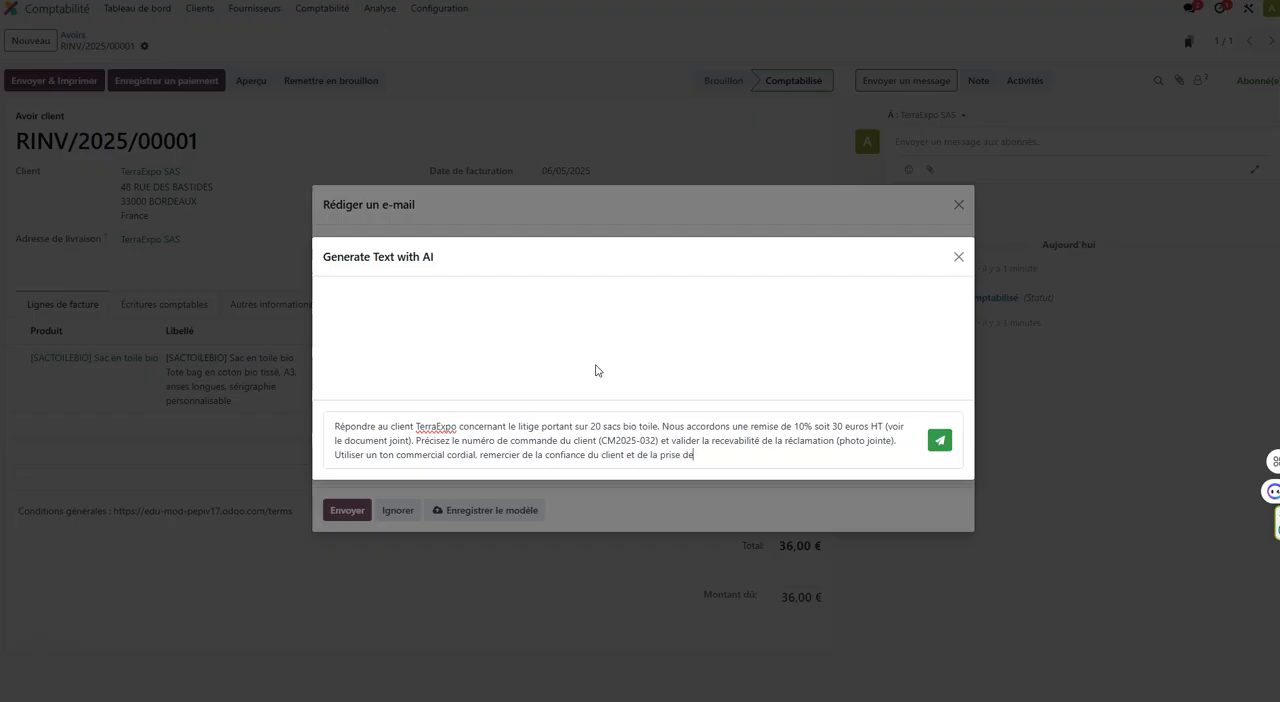
text( sa réclamation (politique d'amério)
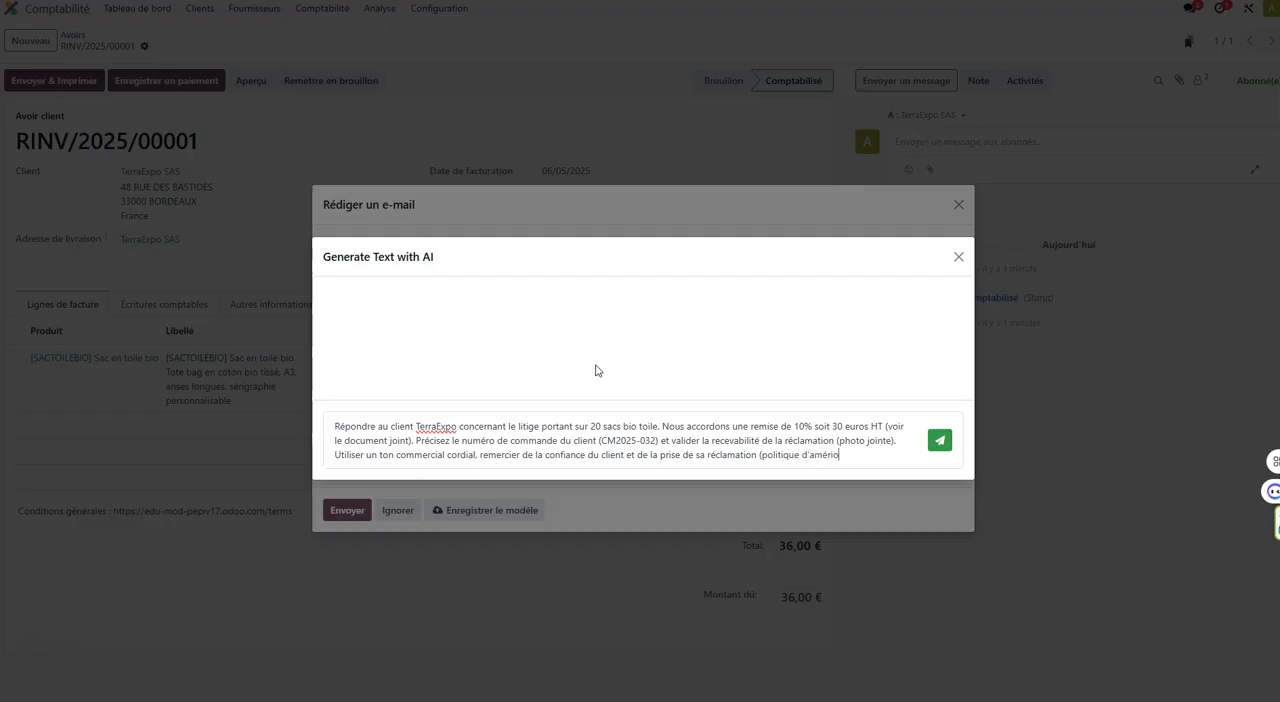
key(BackSpace)
key(BackSpace)
key(BackSpace)
text(lioration d)
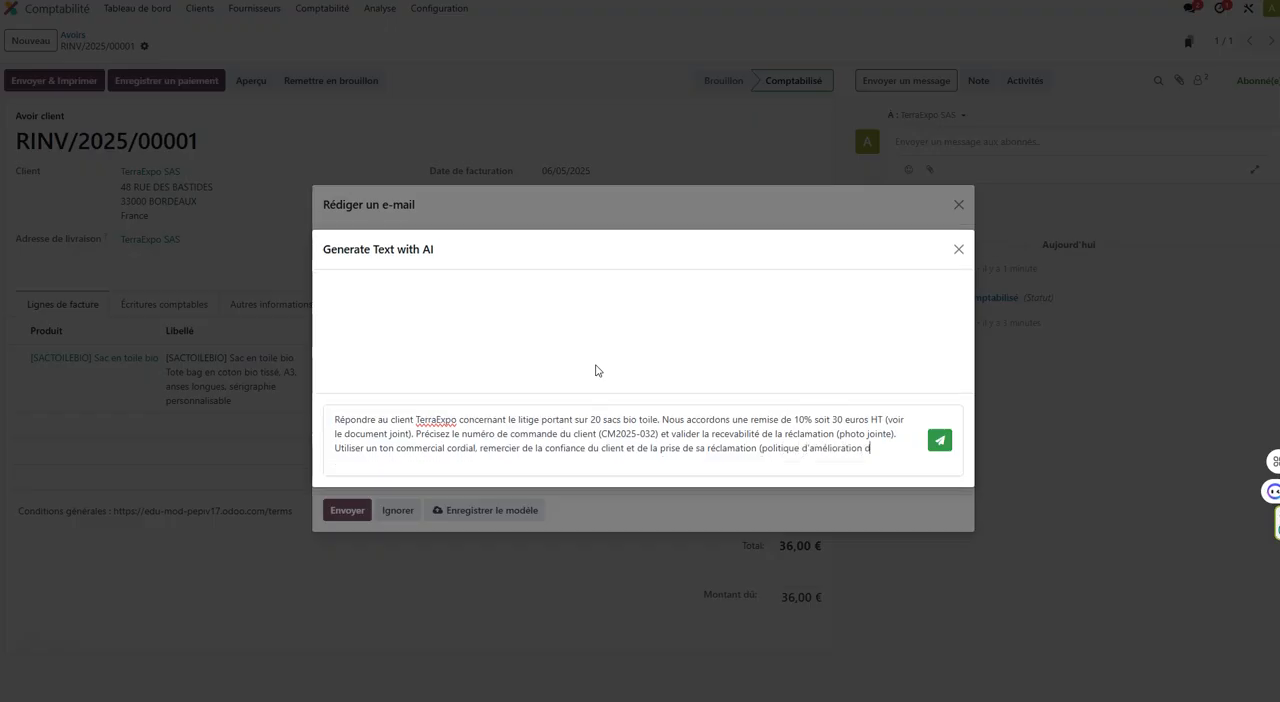
text(e nos services et de la satisfaction des clients).)
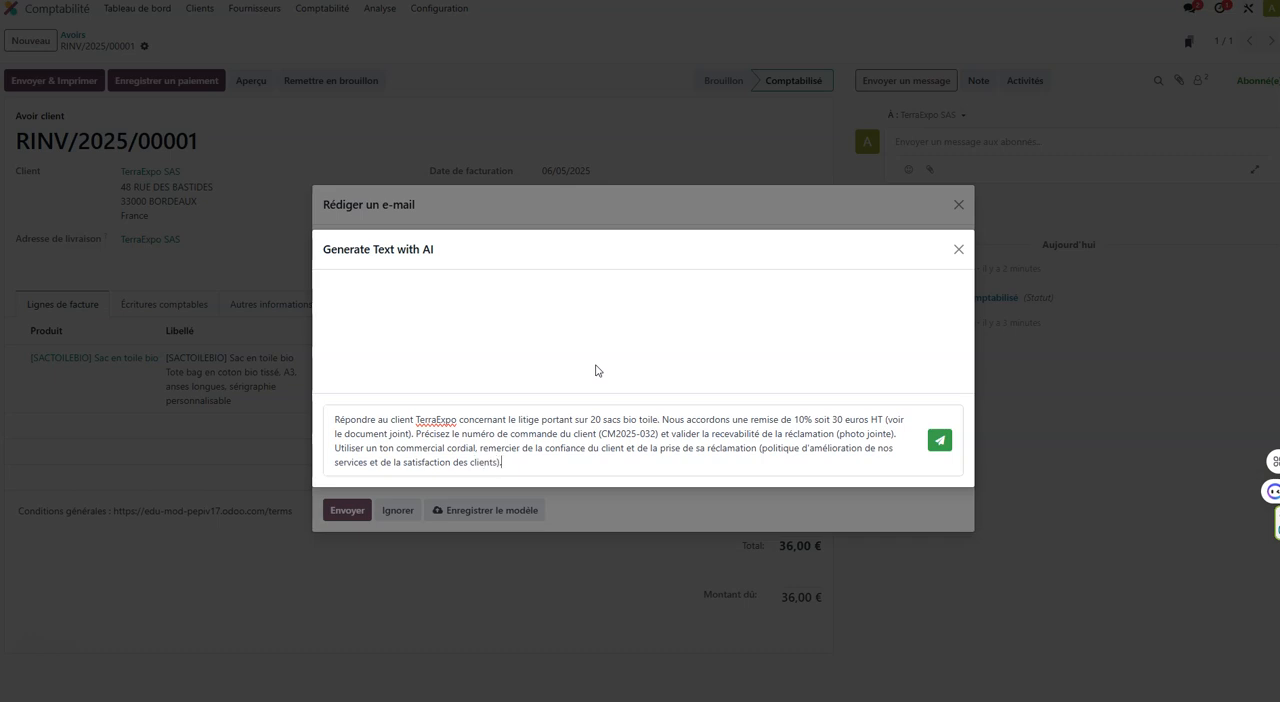
Generate the reply from the prompt and insert the generated text into the e-mail body.
click(942, 442)
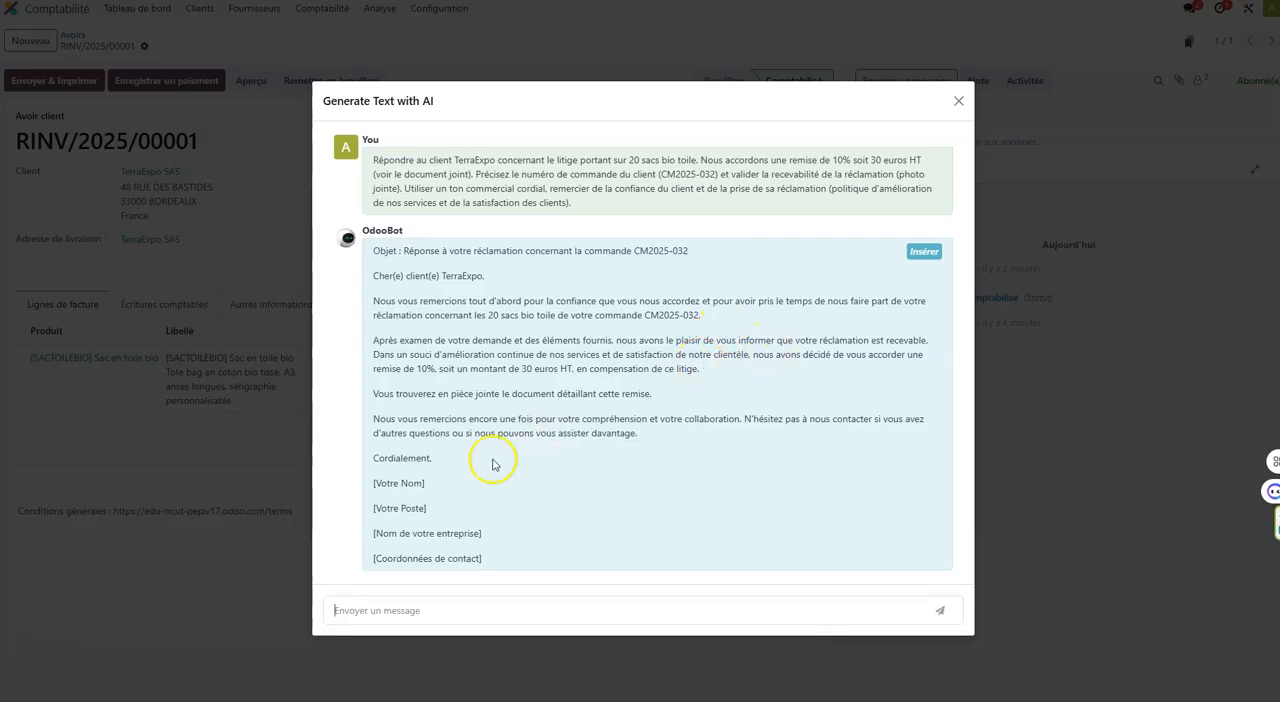
drag(486, 557, 367, 485)
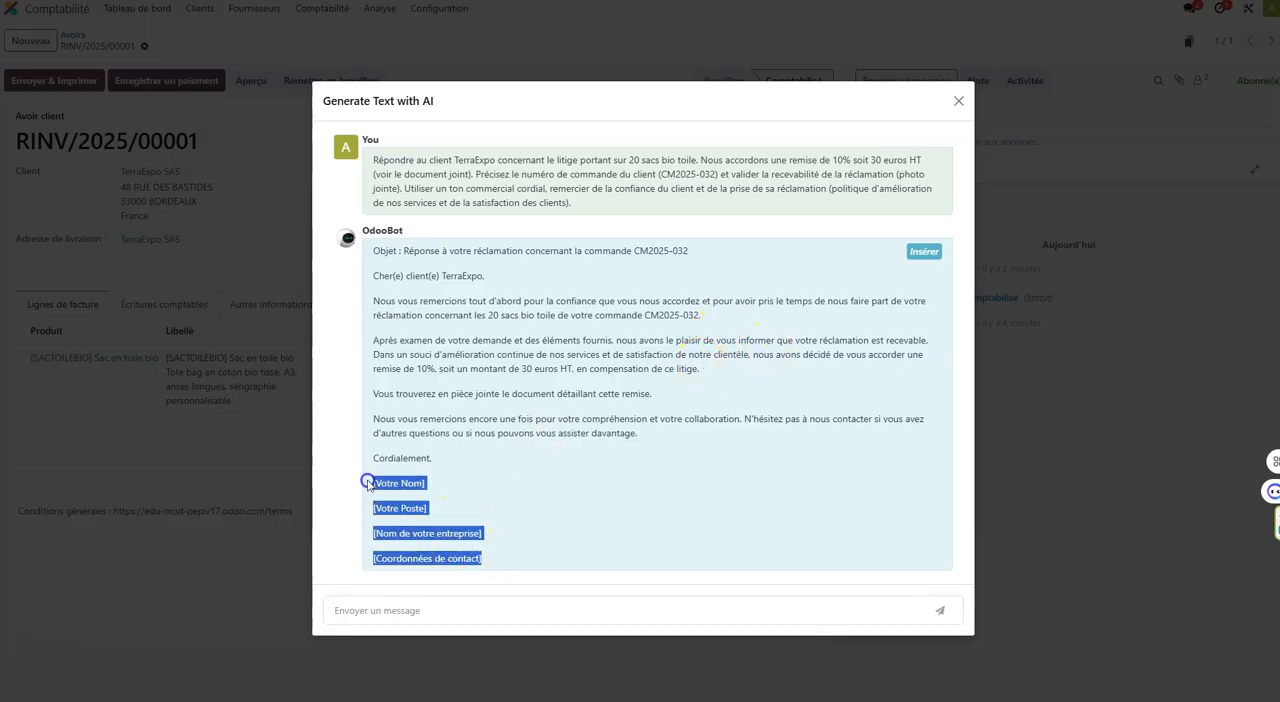
click(517, 477)
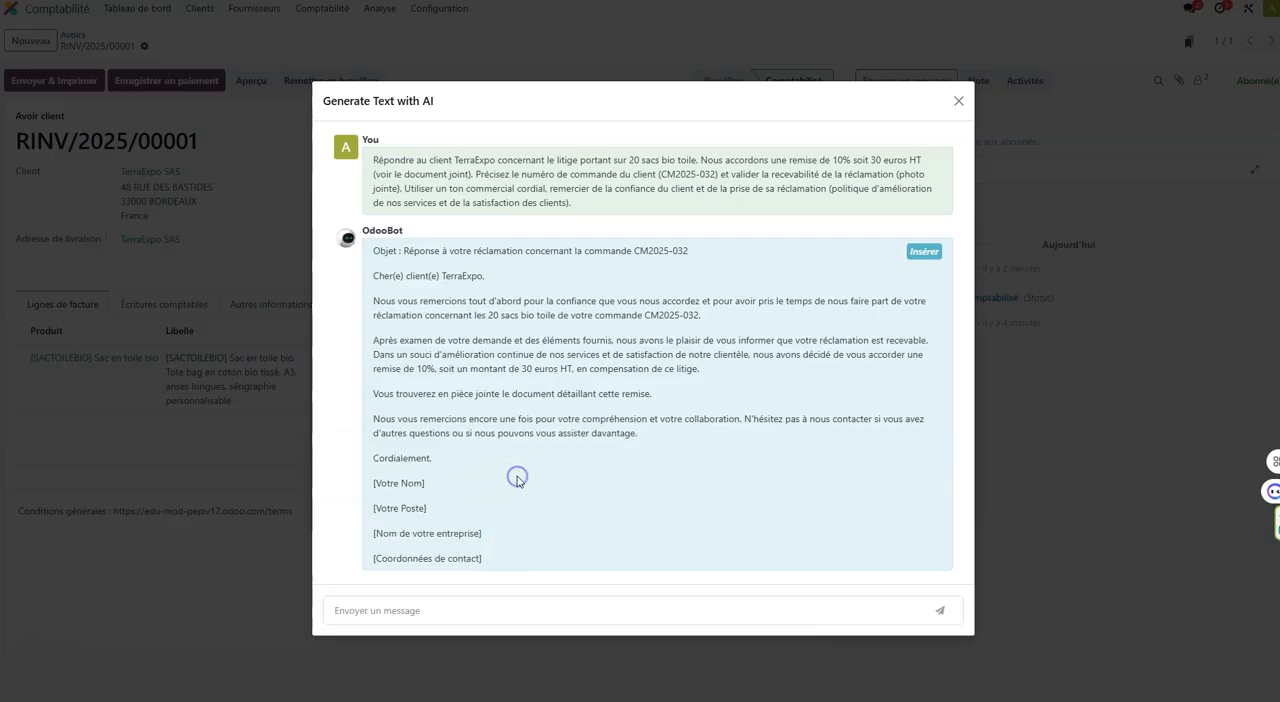
click(461, 478)
click(924, 251)
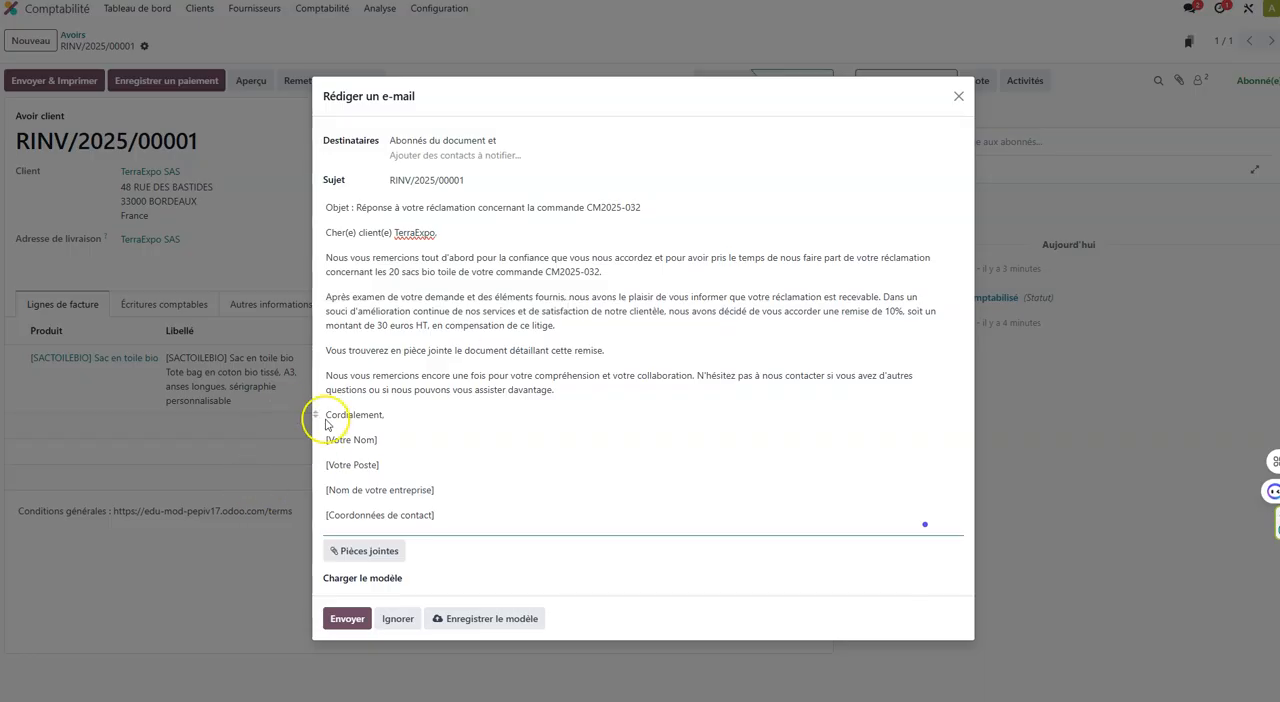
Attach MISSION 4 - AVOIR TERRAEXPO.pdf from the activité ODOO folder to the e-mail.
click(362, 552)
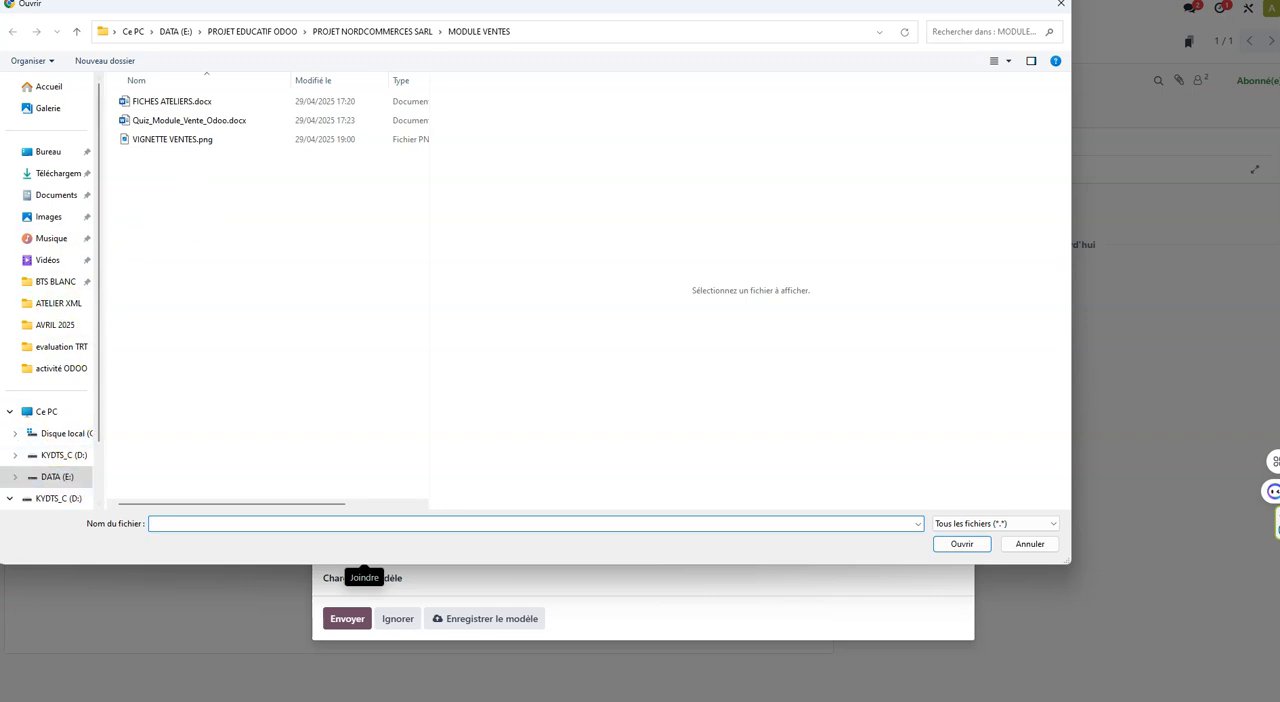
click(61, 368)
click(188, 177)
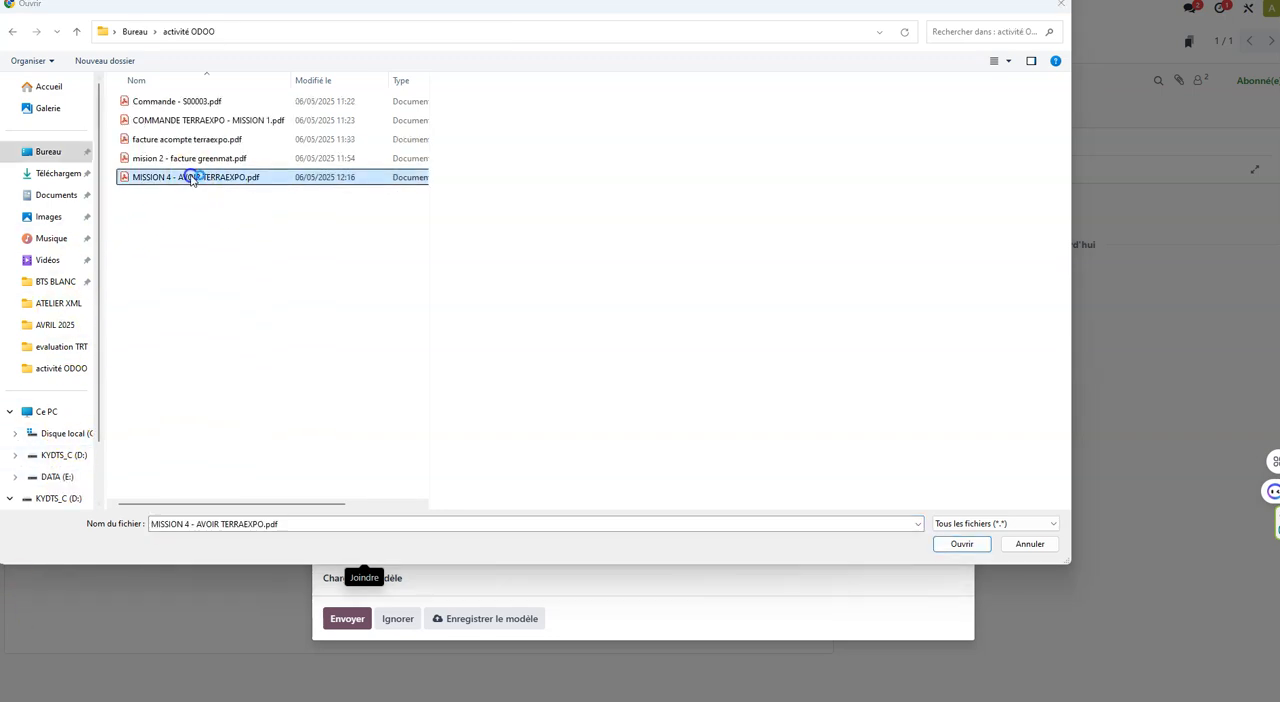
click(970, 543)
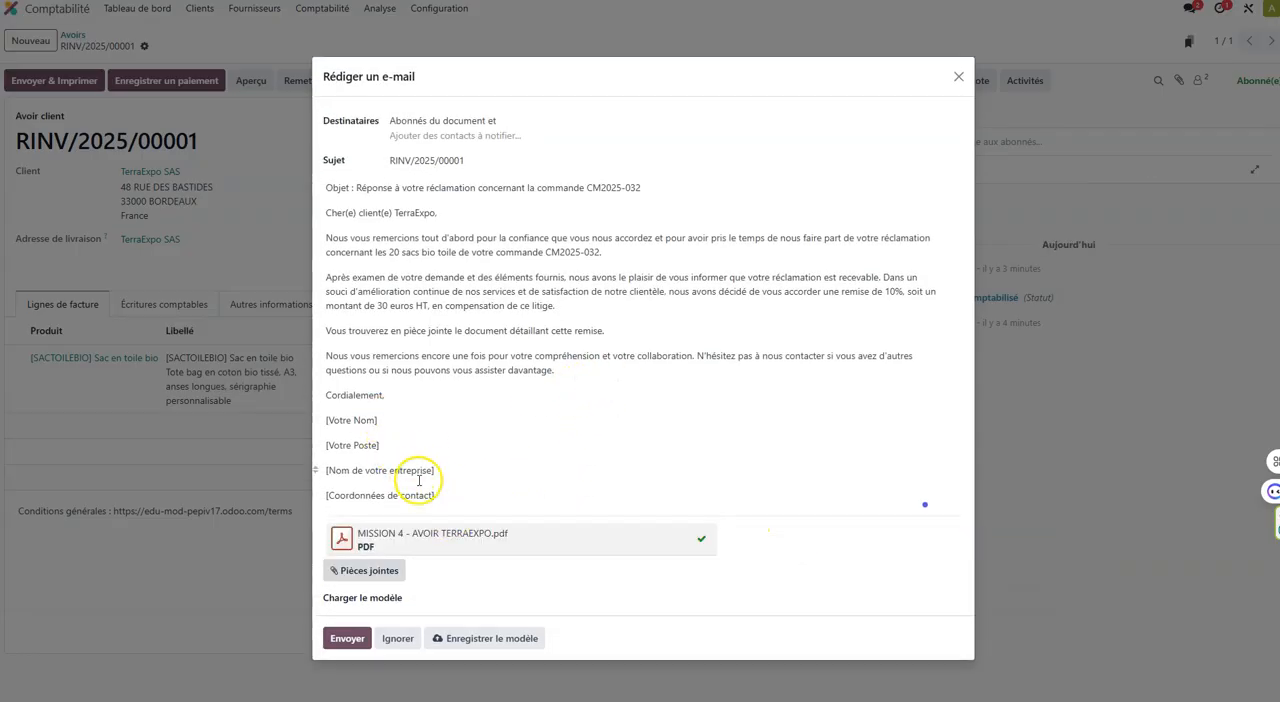
drag(450, 500, 320, 417)
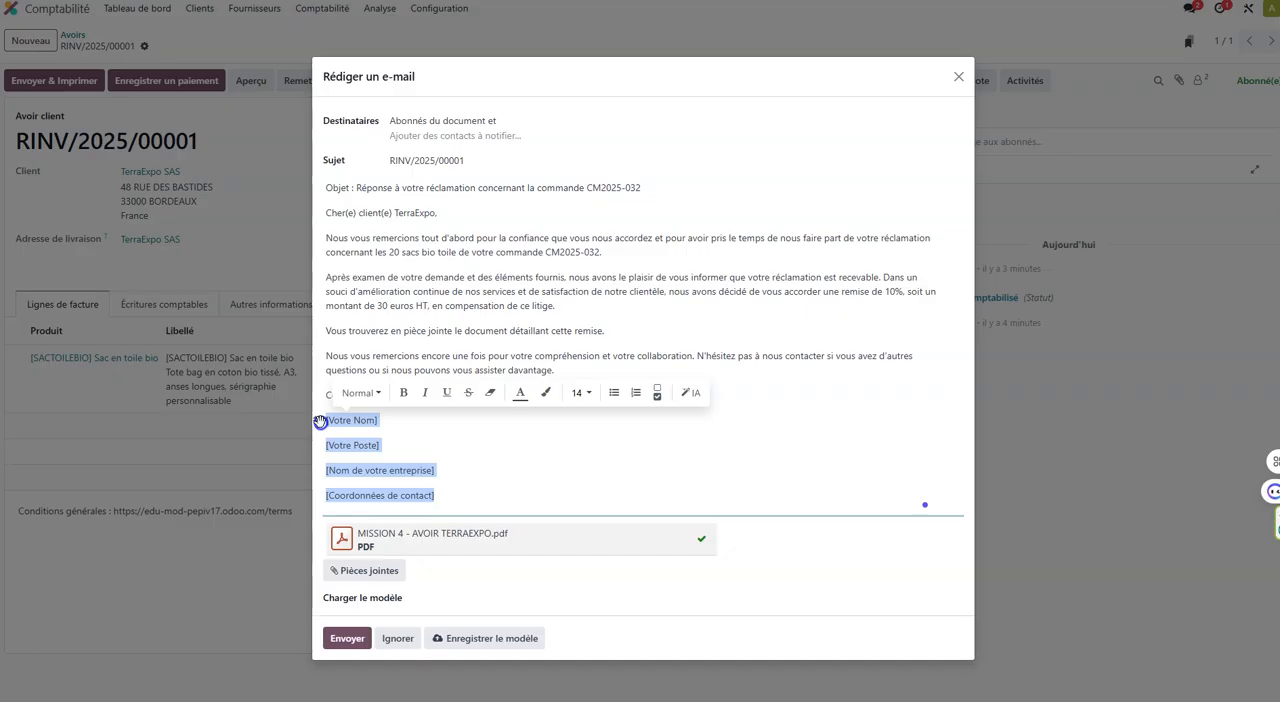
click(402, 470)
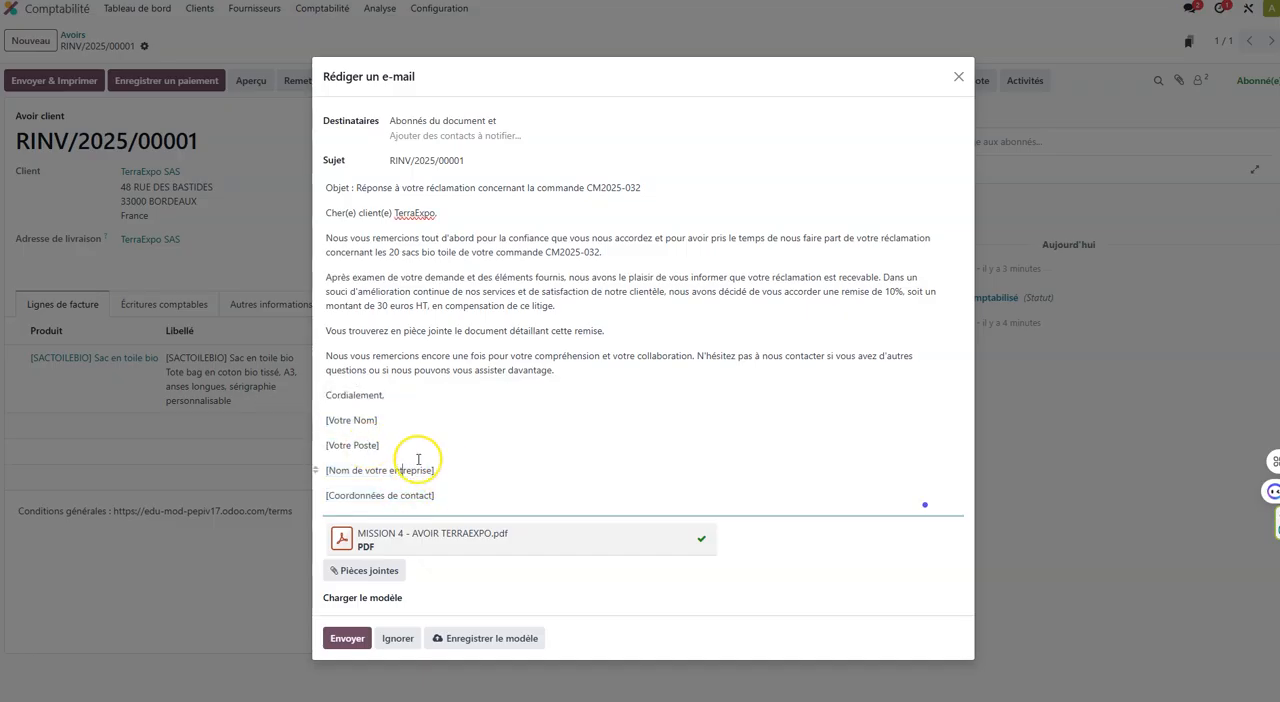
triple_click(430, 466)
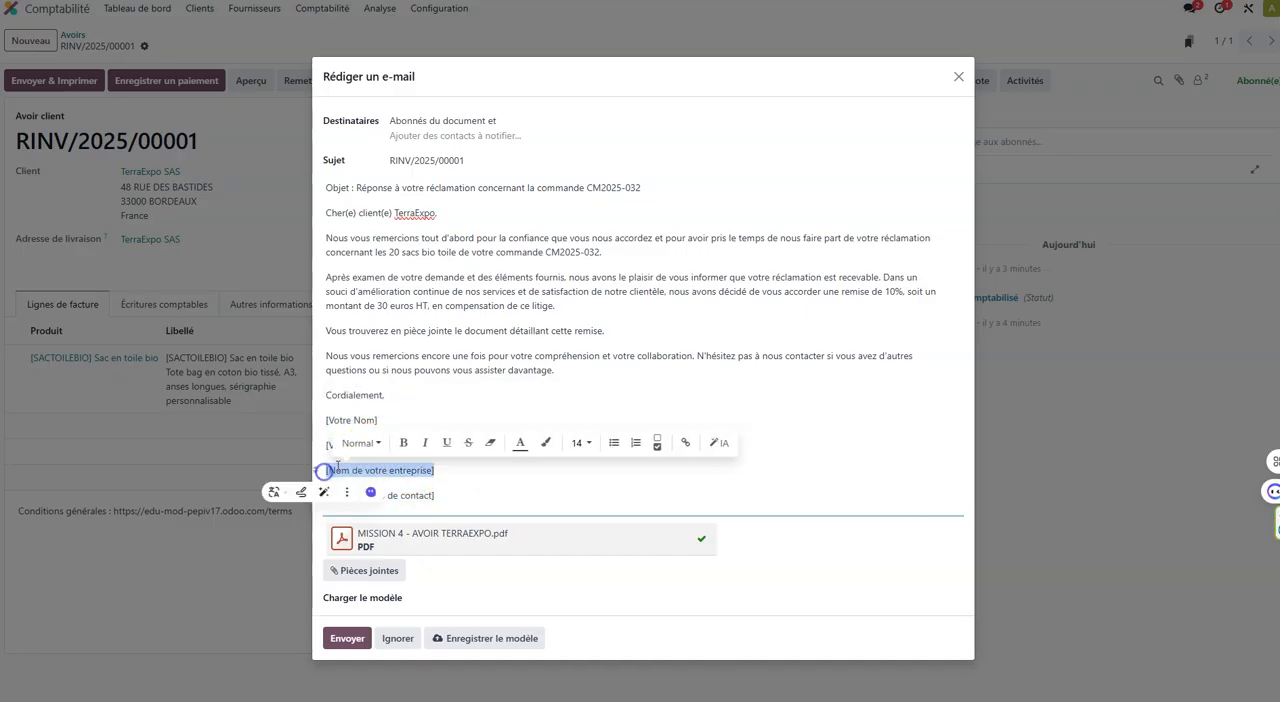
click(450, 495)
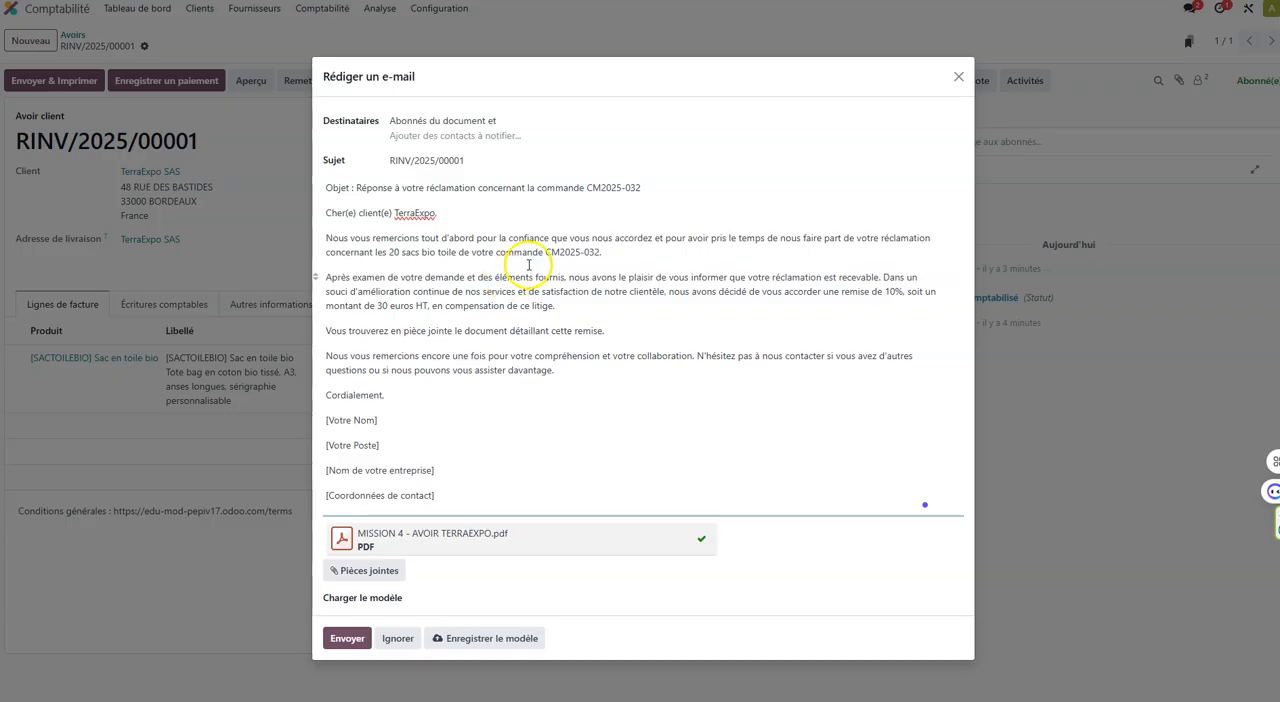
Send the e-mail with its PDF attachment from the credit note.
click(362, 639)
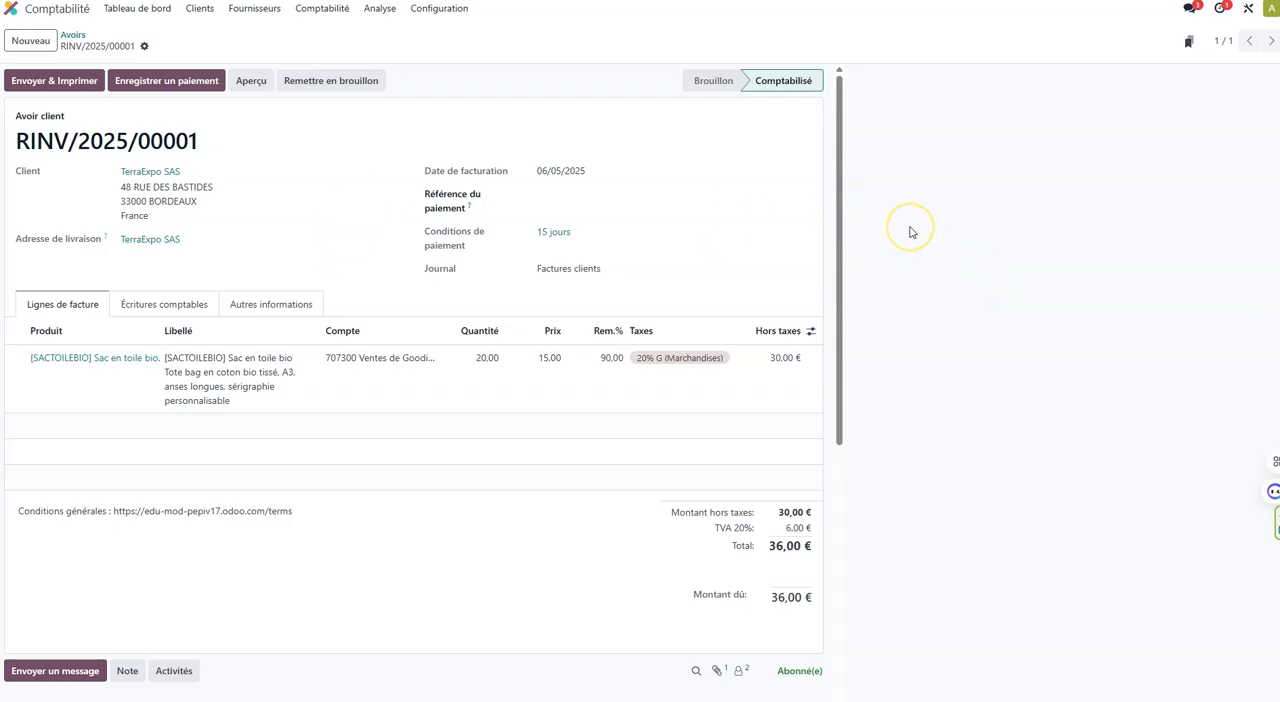
click(913, 195)
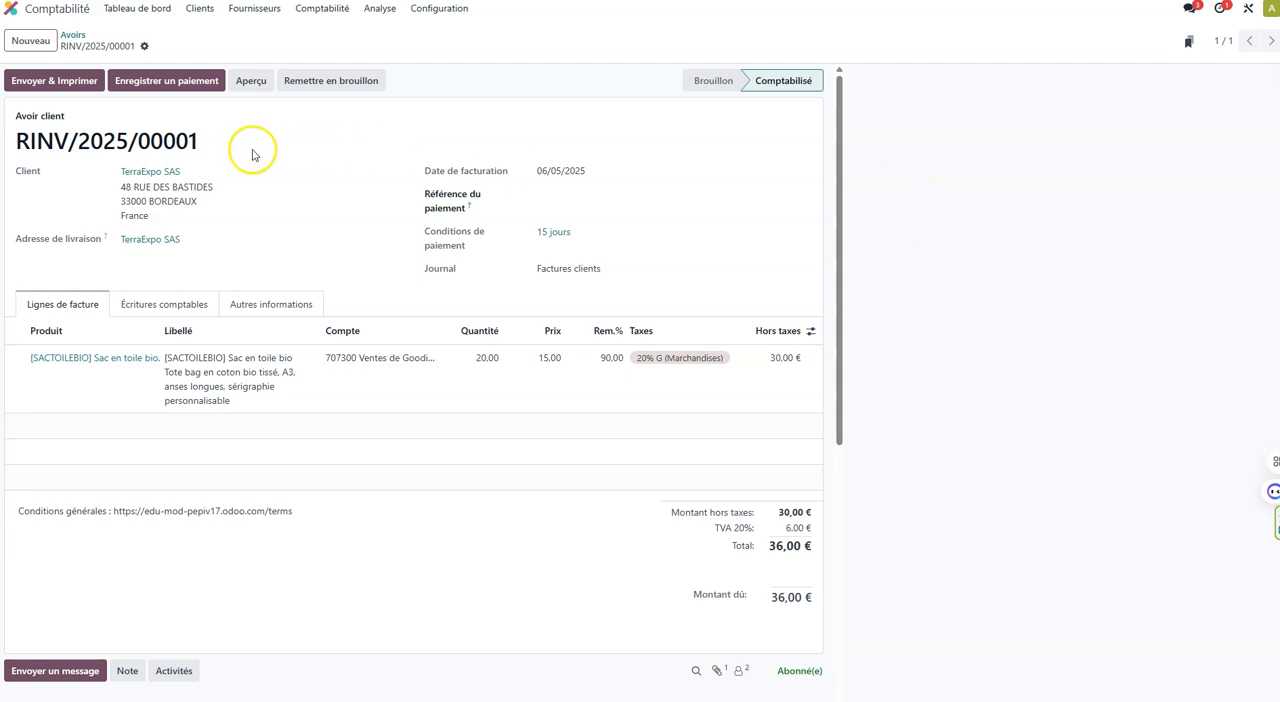
Review the sent message and its PDF attachment in the credit note's communication history.
scroll(200, 522, down, 5)
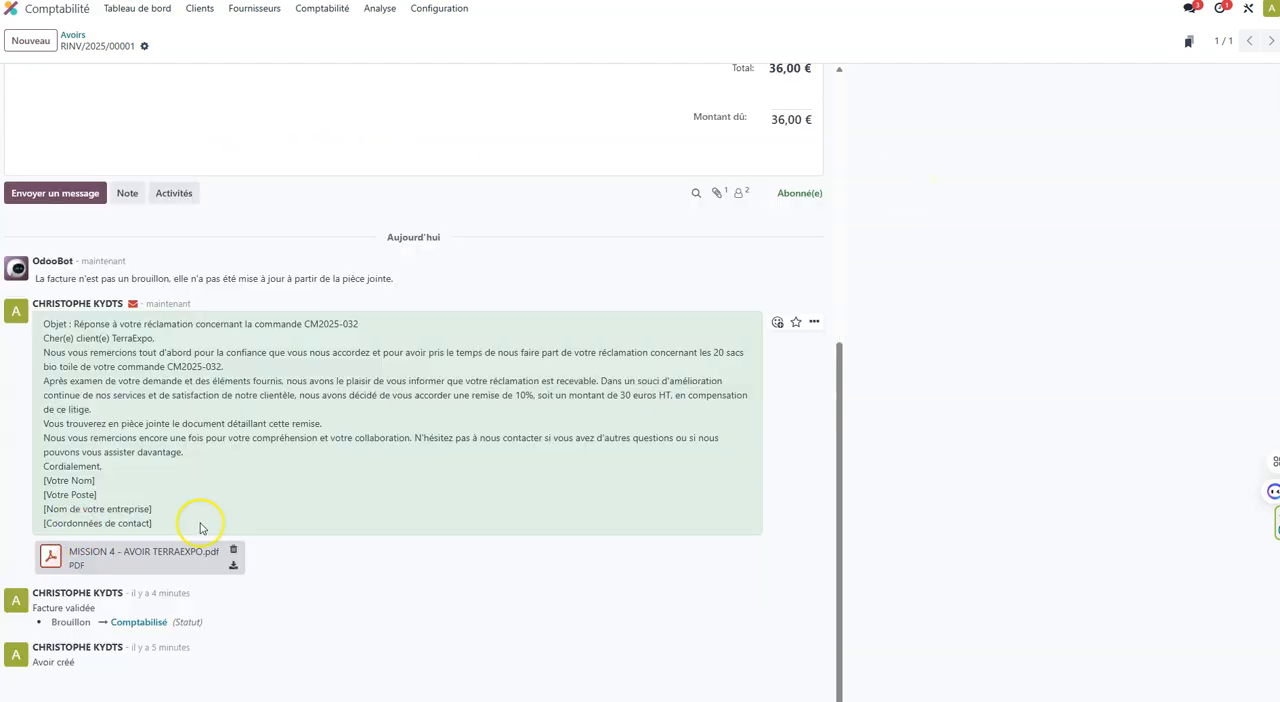
scroll(343, 375, up, 5)
scroll(343, 372, down, 5)
drag(114, 470, 40, 338)
click(129, 381)
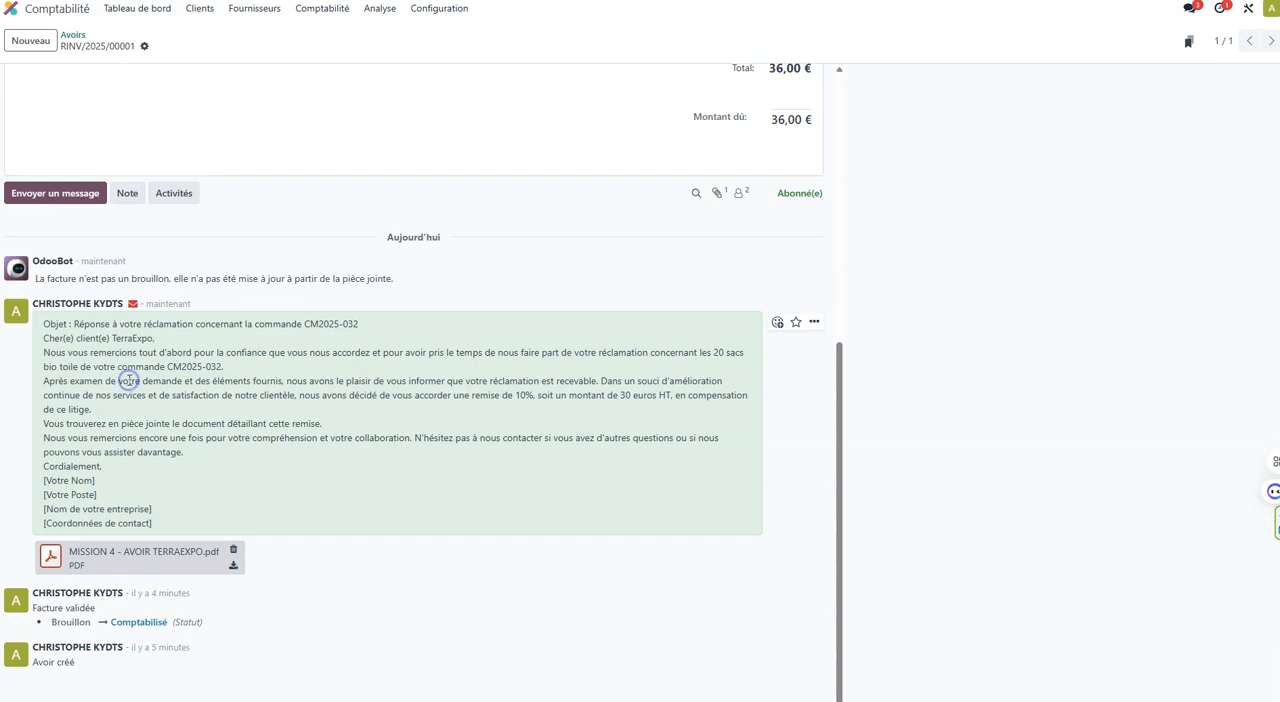